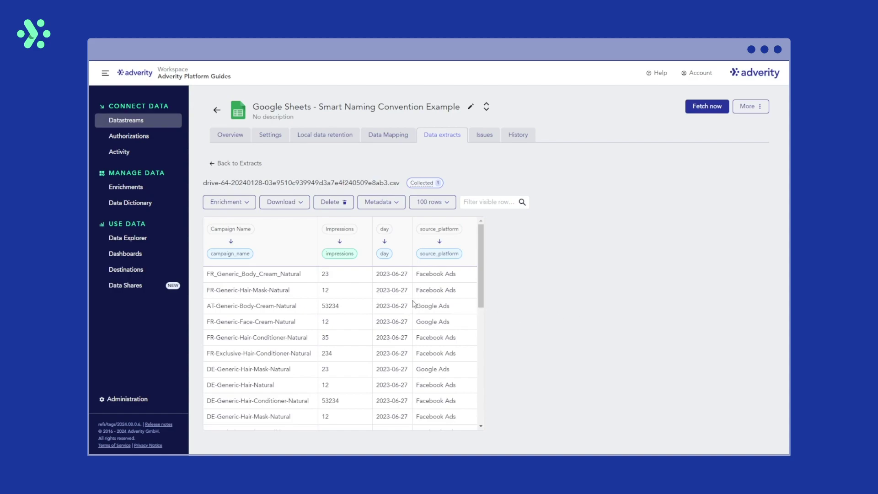
left_click_drag(292, 292, 209, 297)
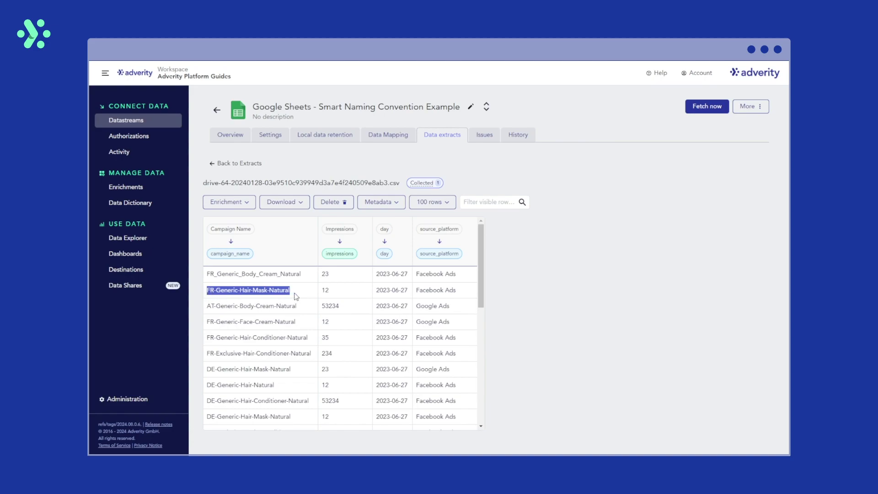
left_click(531, 296)
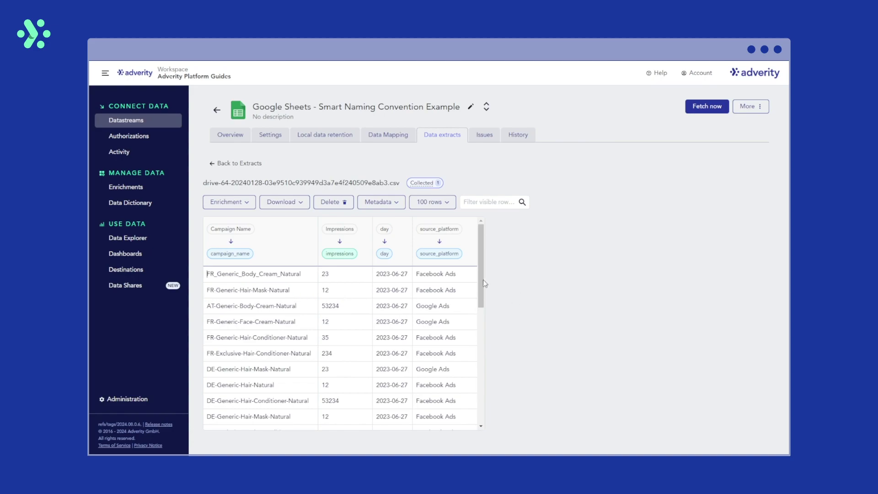
mouse_move(479, 281)
left_mouse_down()
mouse_move(481, 396)
mouse_move(484, 270)
left_mouse_up()
left_click_drag(309, 276, 208, 282)
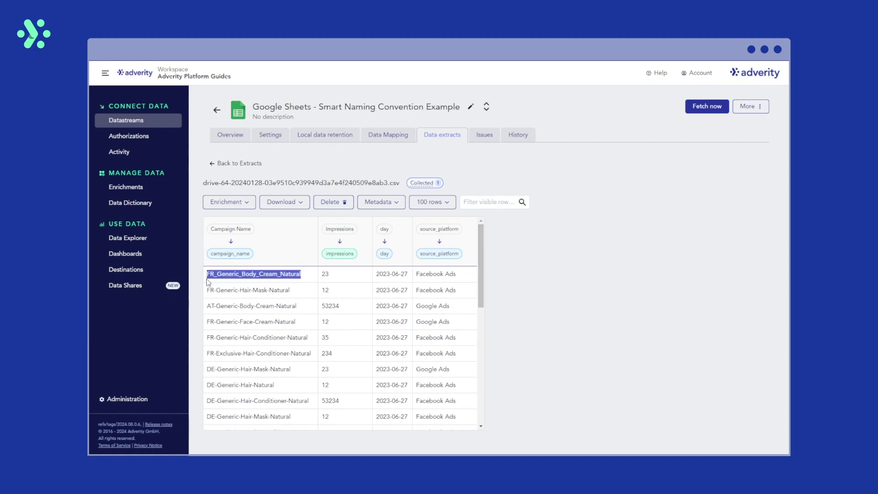
left_click_drag(280, 390, 209, 391)
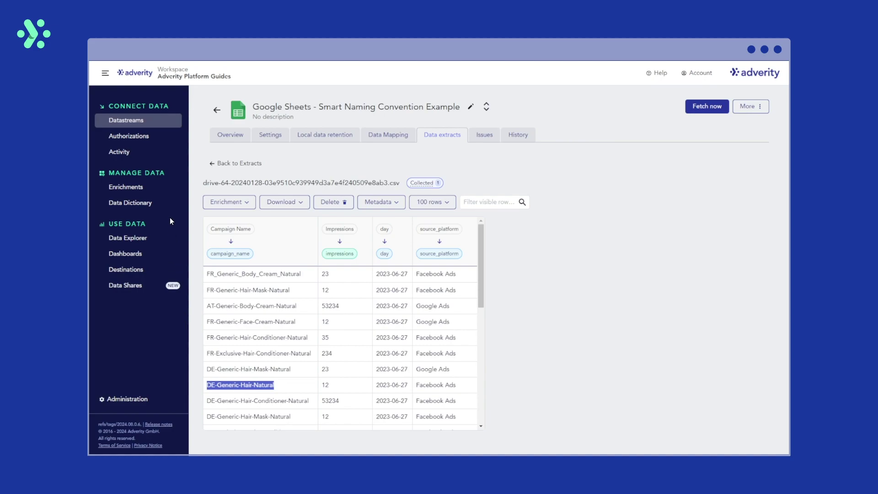
Start a new Smart Naming Convention enrichment from the Enrichments overview
left_click(172, 188)
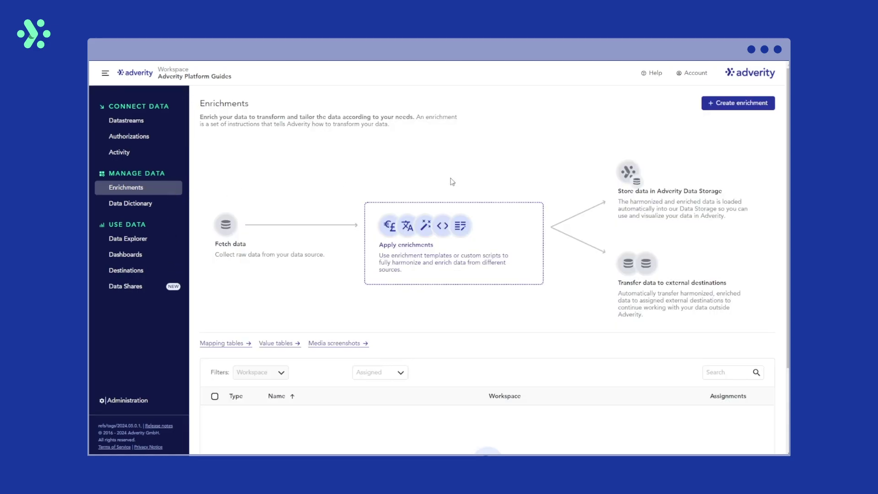
left_click(748, 108)
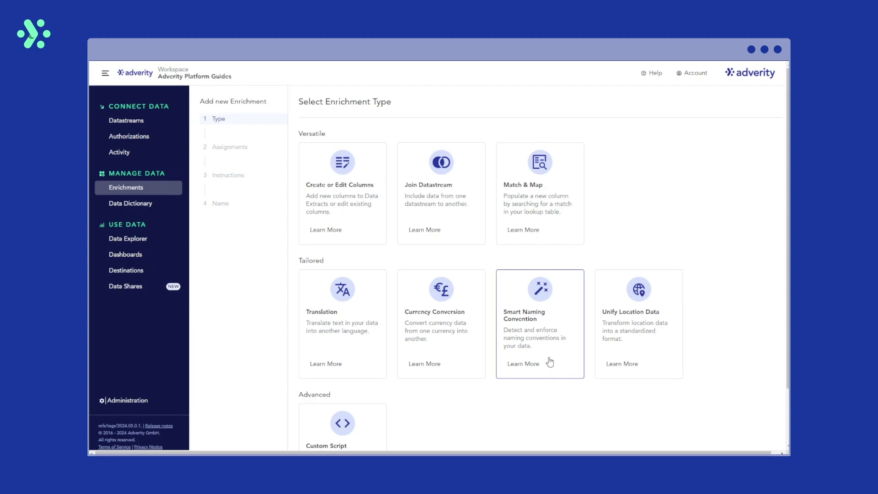
left_click(549, 360)
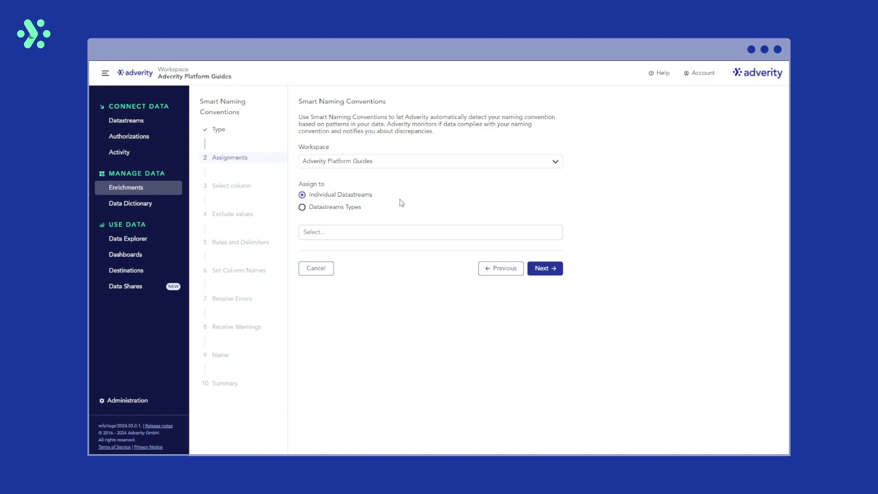
Assign it to the individual datastream 'Google Sheets - Smart Naming Convention Example'
left_click(302, 208)
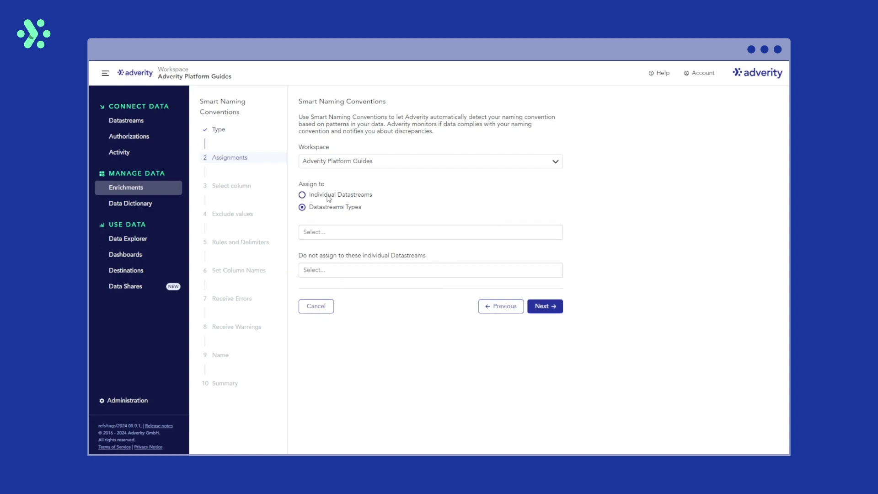
left_click(302, 195)
left_click(472, 233)
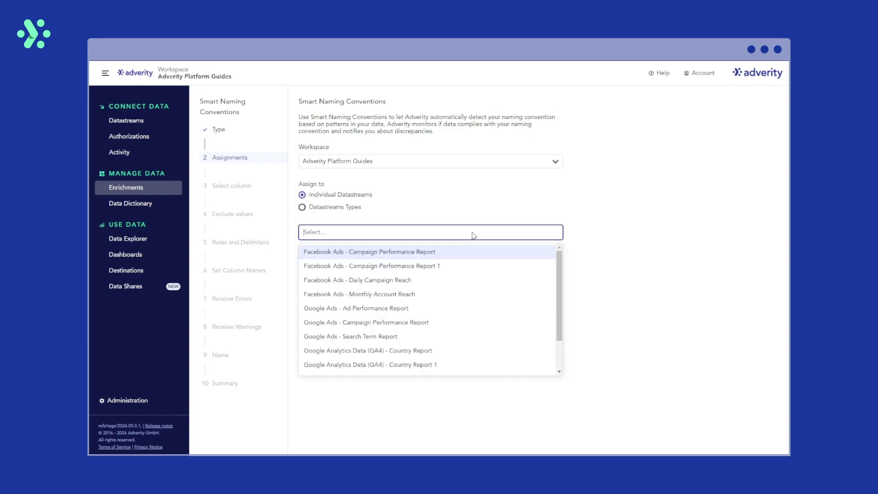
scroll(461, 333, "down", 2)
left_click(456, 365)
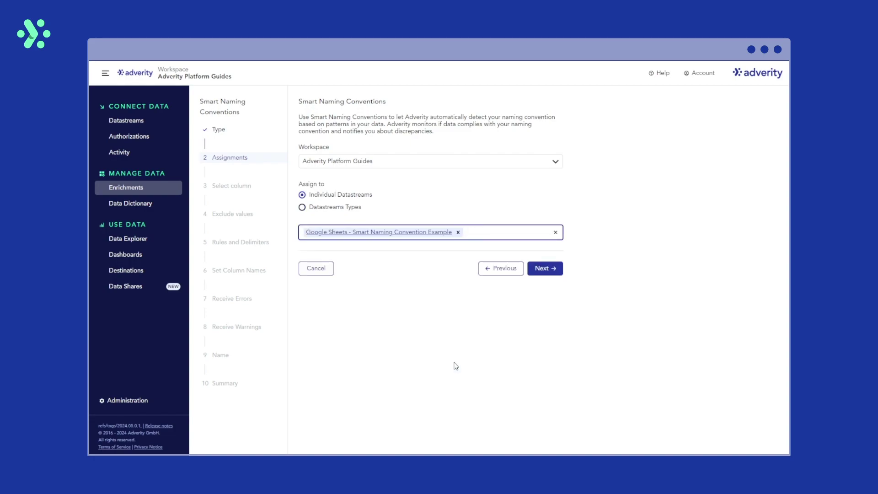
Choose Campaign Name as the naming convention column
left_click(541, 271)
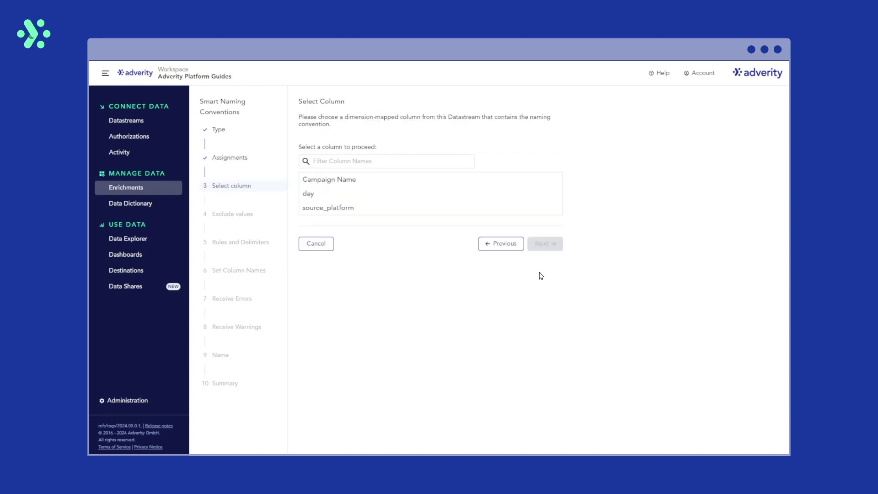
left_click(375, 161)
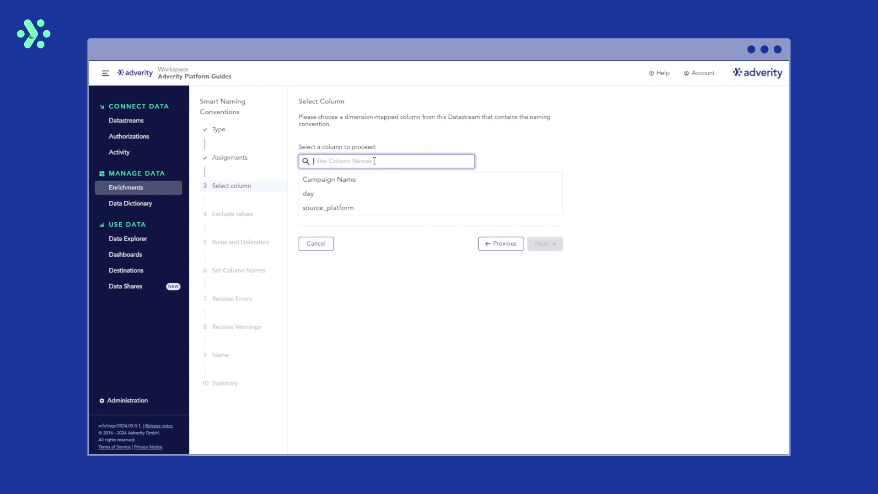
left_click(376, 182)
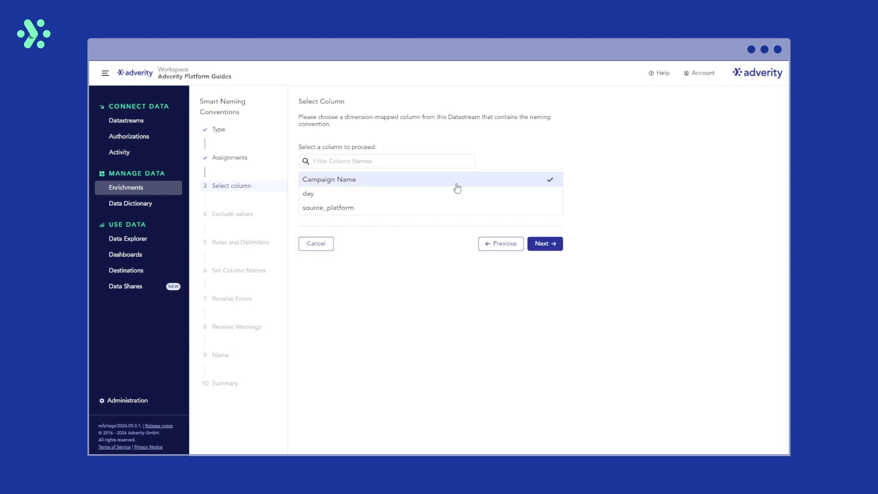
left_click(540, 246)
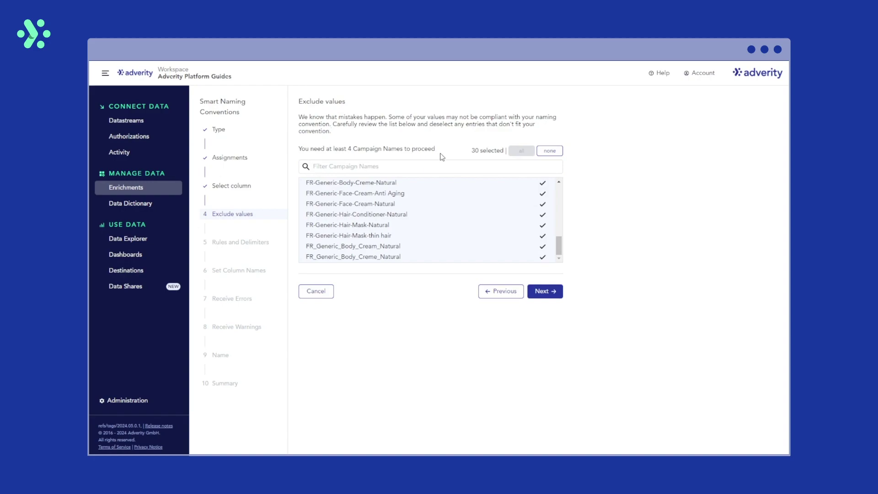
Deselect all values, then keep only the four Exclusive campaign names as compliant examples
left_click(559, 151)
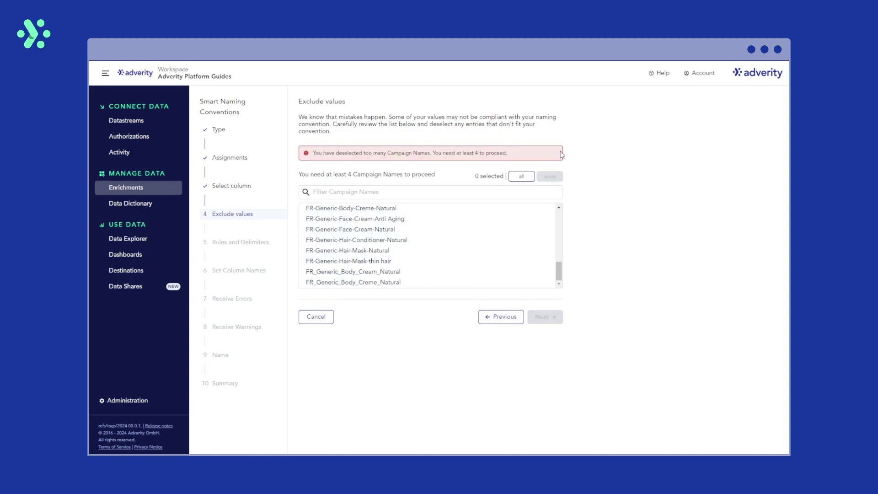
scroll(530, 248, "up", 10)
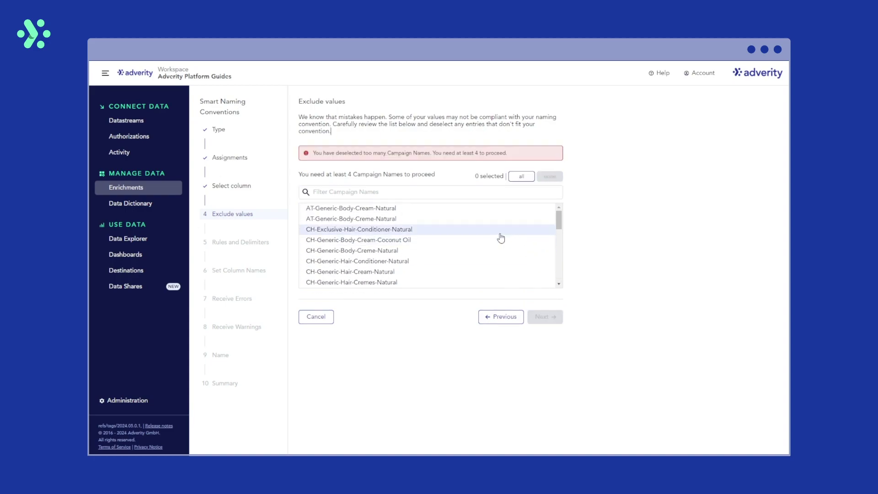
left_click(501, 238)
scroll(499, 237, "down", 3)
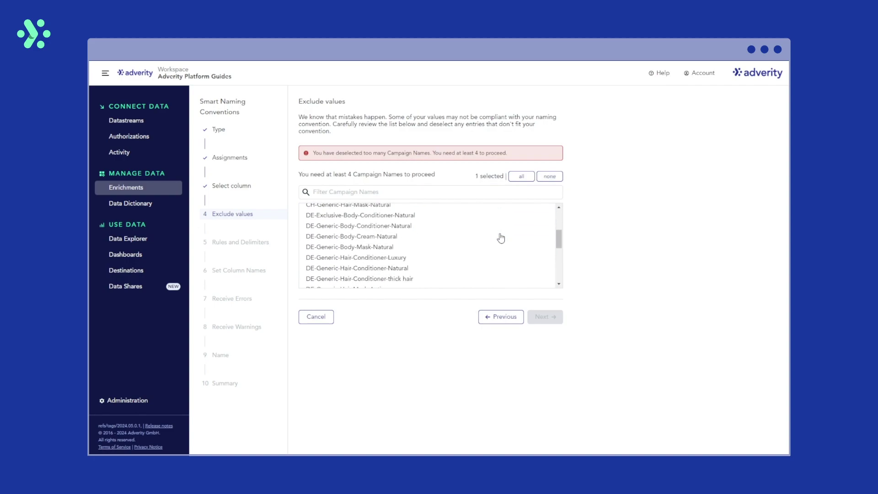
left_click(459, 218)
scroll(457, 220, "down", 2)
left_click(453, 233)
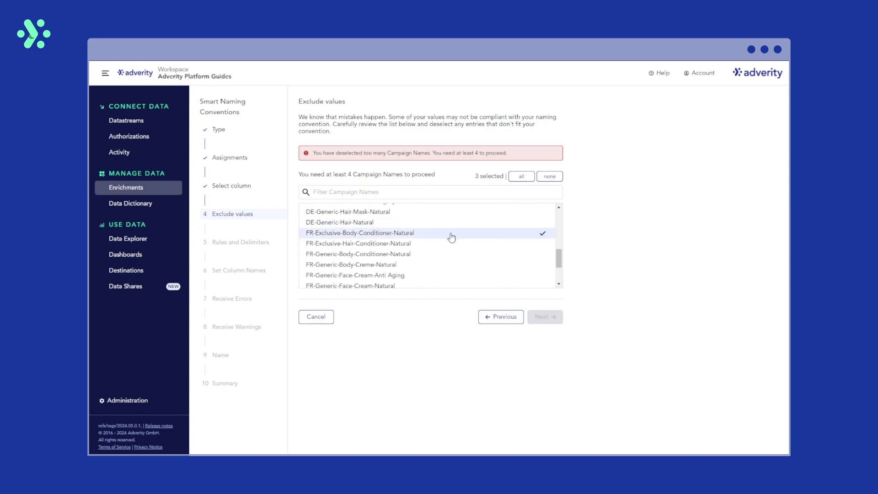
left_click(449, 244)
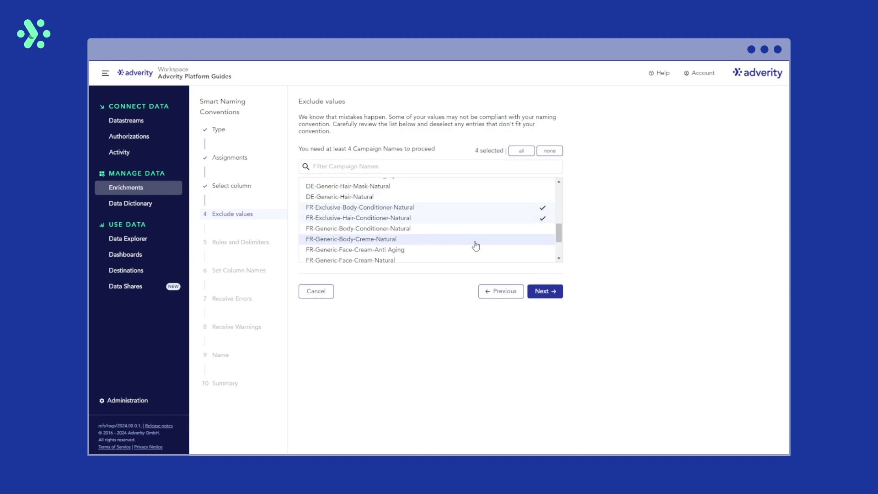
left_click(550, 297)
left_click(511, 121)
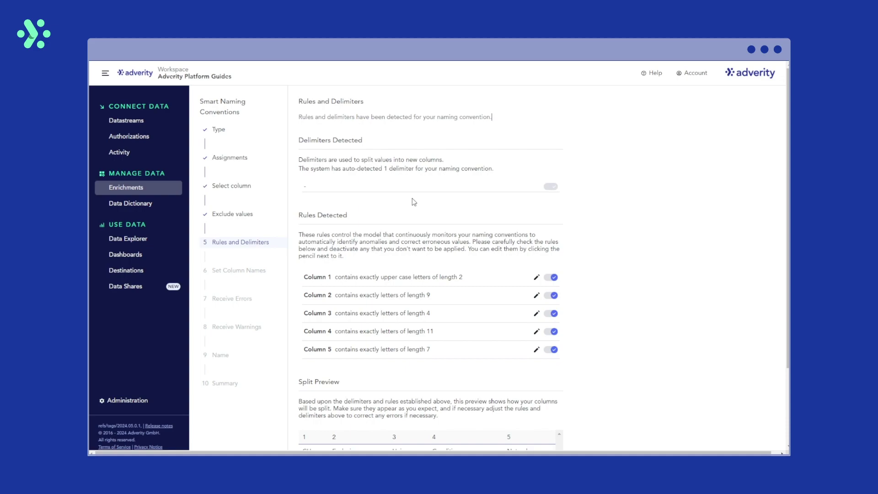
scroll(411, 199, "down", 1)
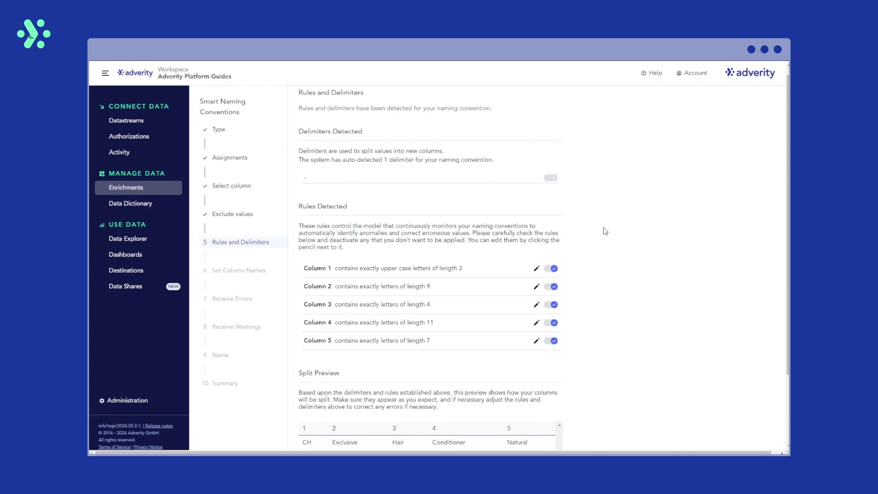
scroll(606, 231, "down", 3)
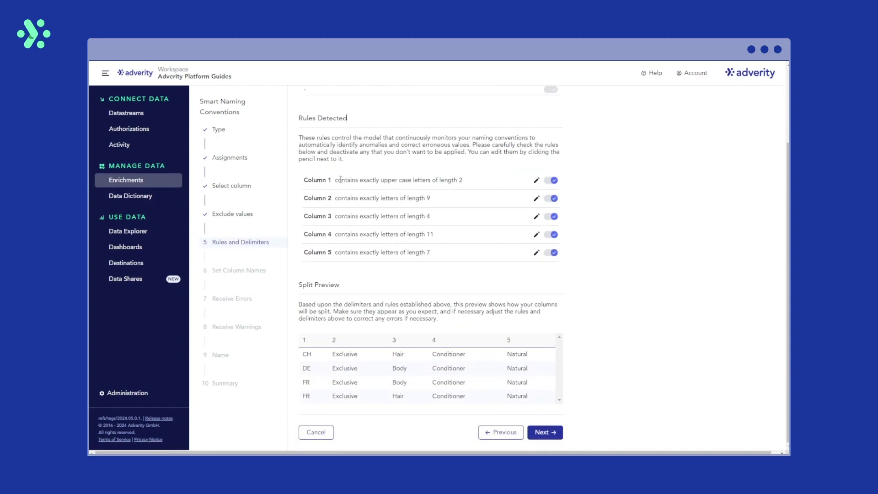
left_click_drag(336, 182, 466, 183)
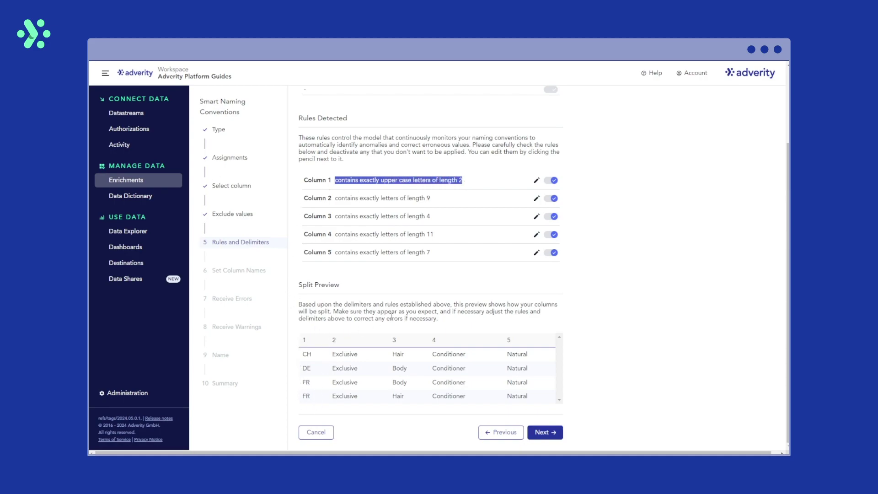
Switch Column 1's rule to predefined values FR, CH and DE
left_click(537, 180)
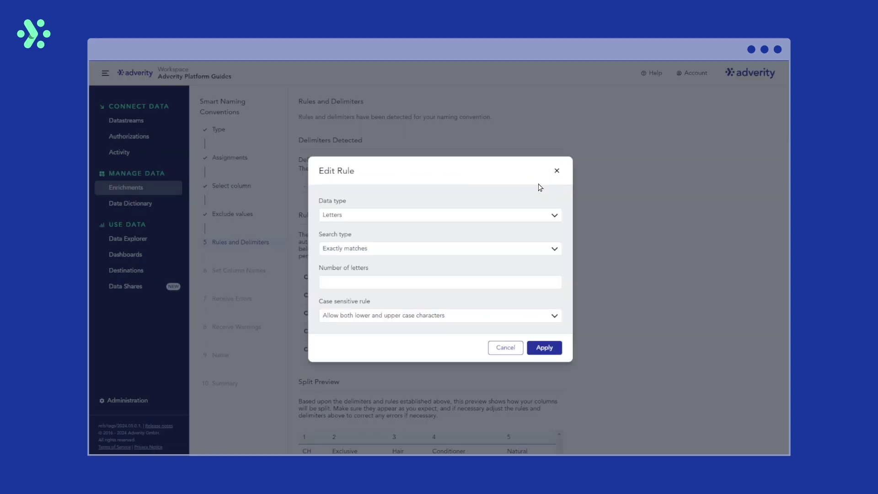
left_click(555, 217)
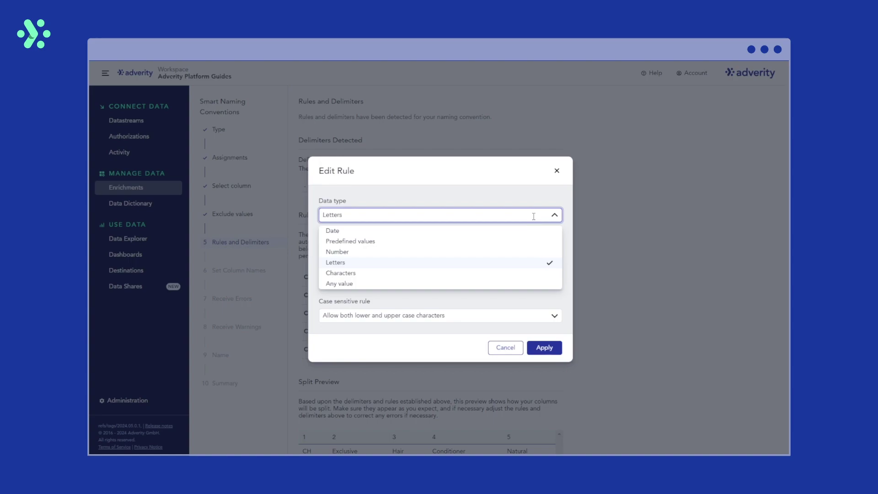
left_click(529, 243)
left_click(422, 315)
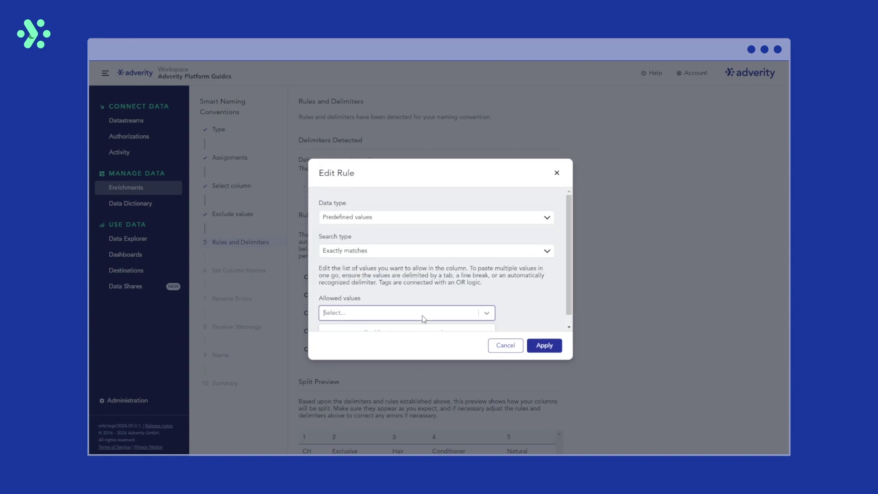
type("FR")
key("Return")
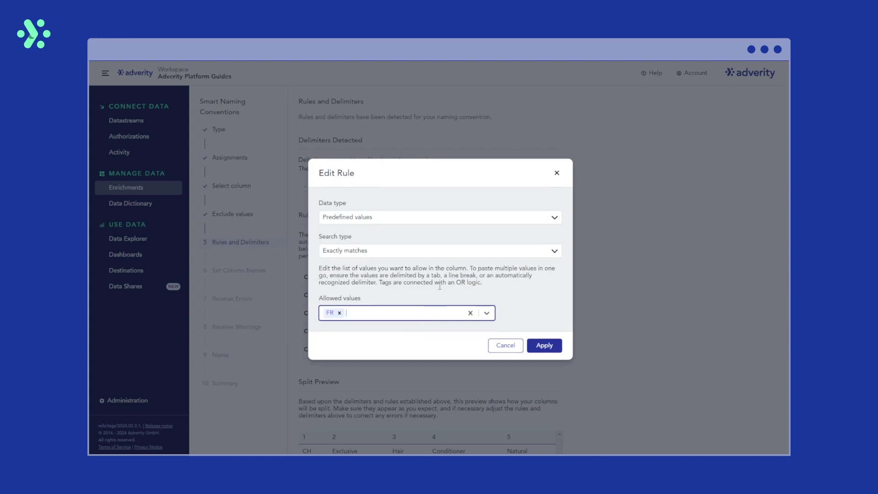
type("CH")
key("Return")
type("D")
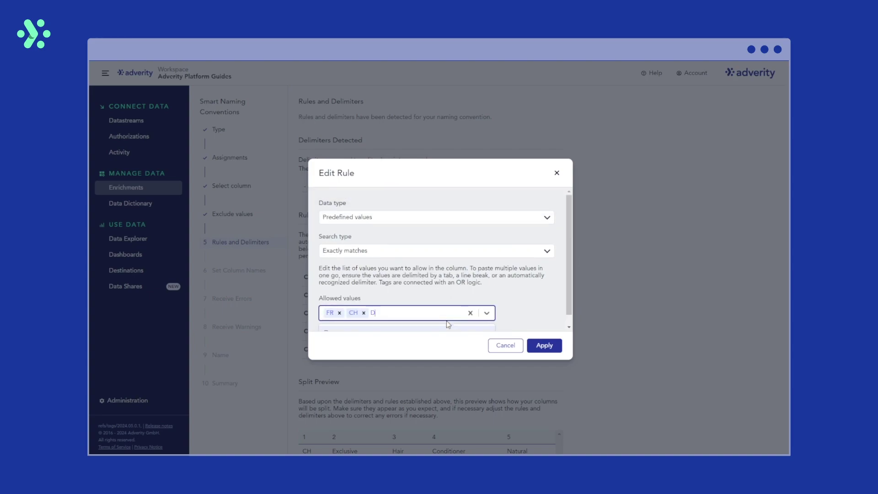
type("E")
key("Return")
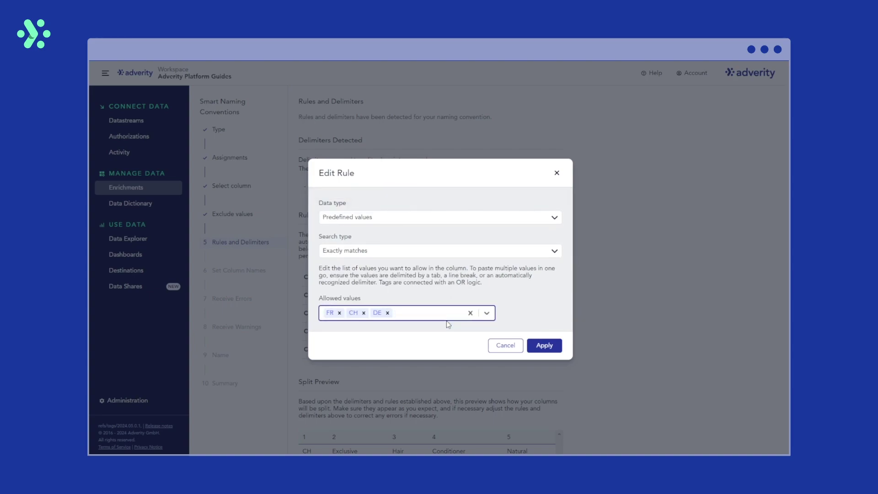
left_click(519, 284)
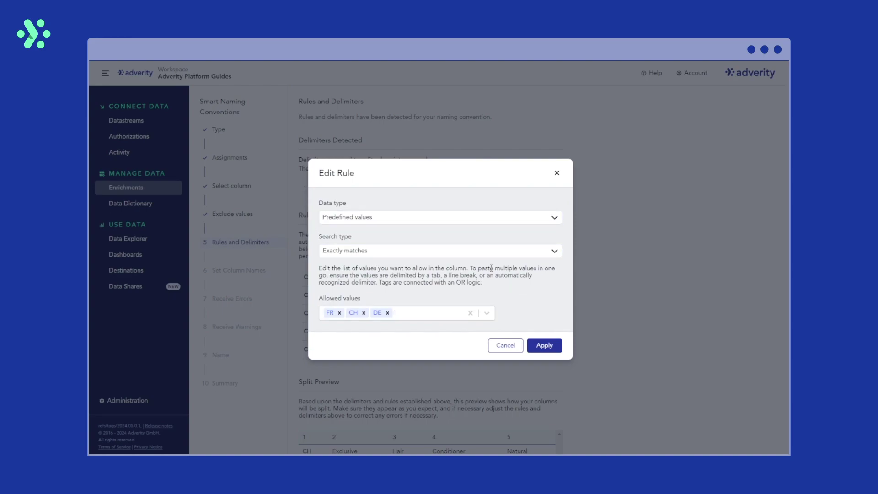
Keep the search type 'Exactly matches' and apply the Column 1 rule
left_click(554, 251)
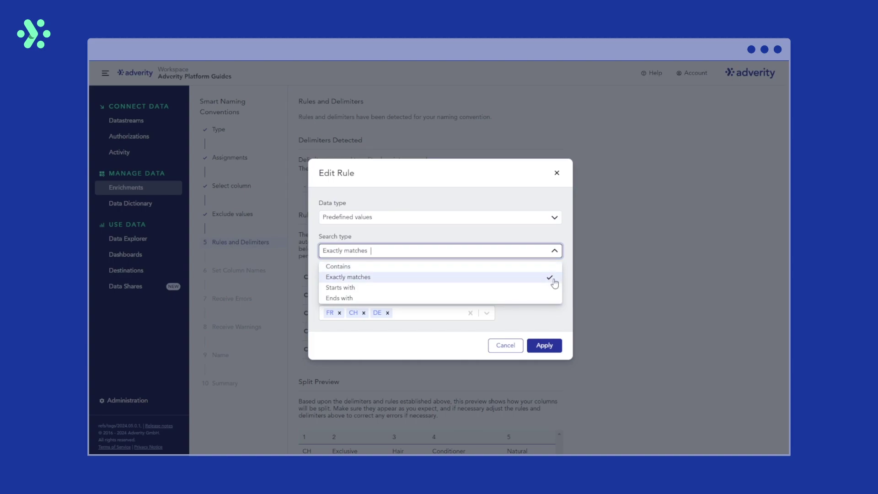
left_click(553, 278)
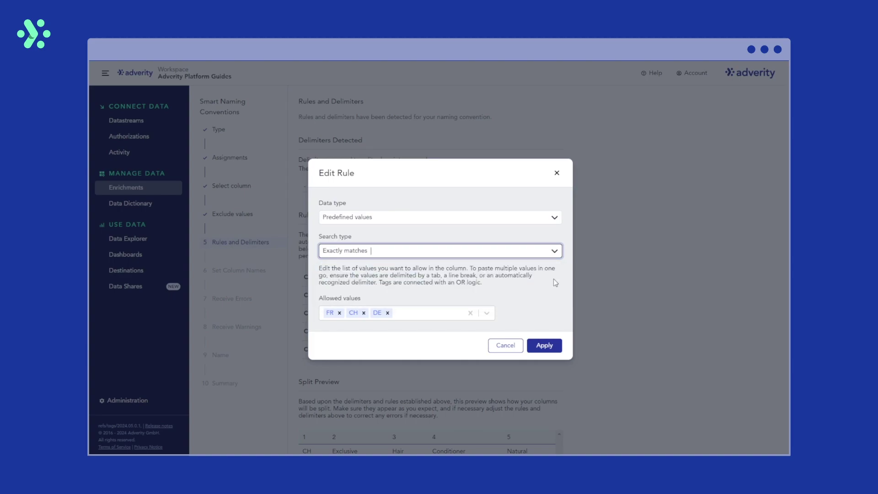
left_click(559, 349)
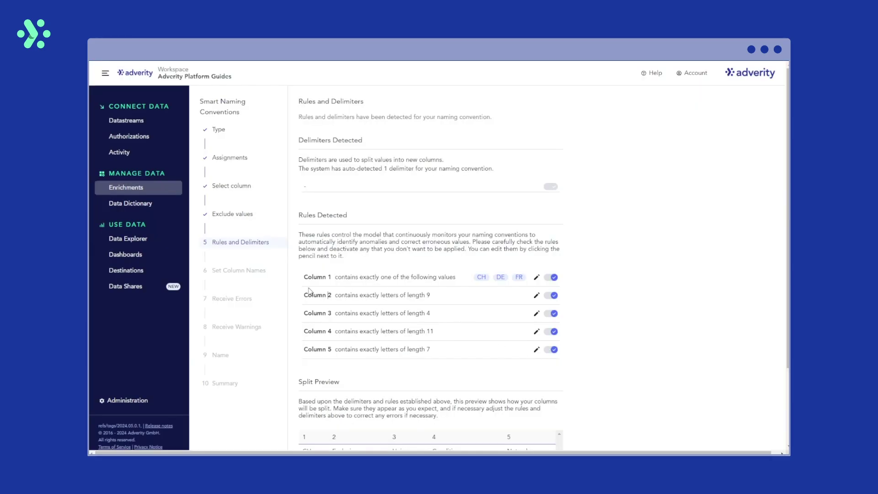
Restrict Column 2 to the predefined values Generic and Exclusive
scroll(359, 293, "down", 2)
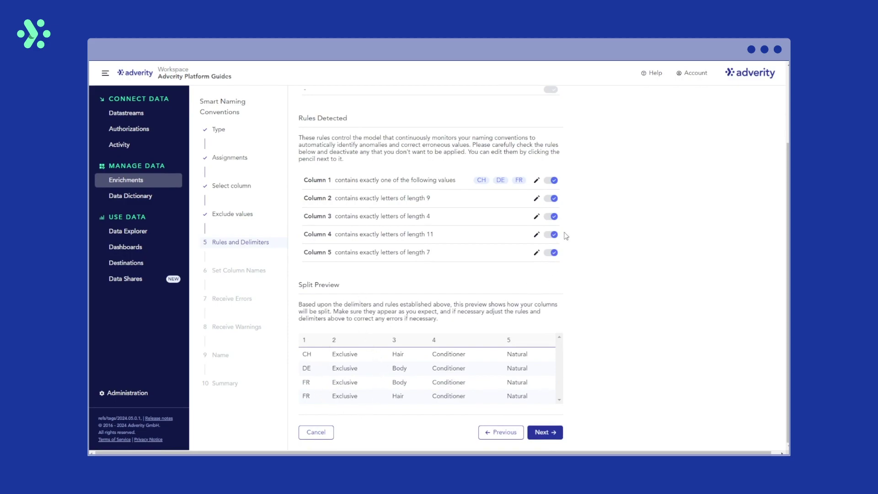
left_click(535, 199)
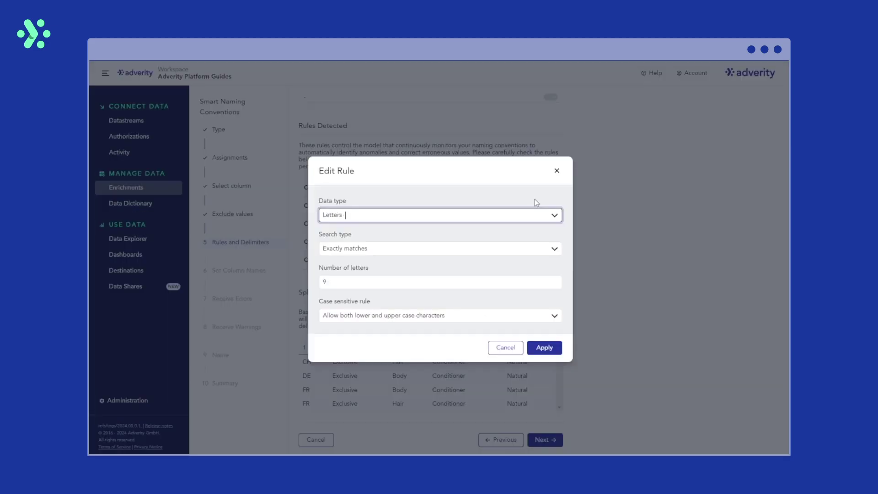
left_click(555, 215)
left_click(536, 242)
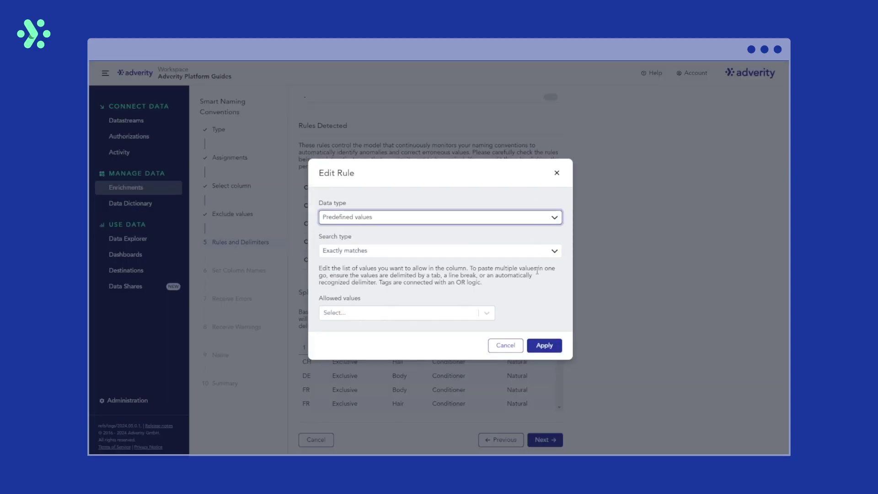
left_click(404, 314)
type("Generic")
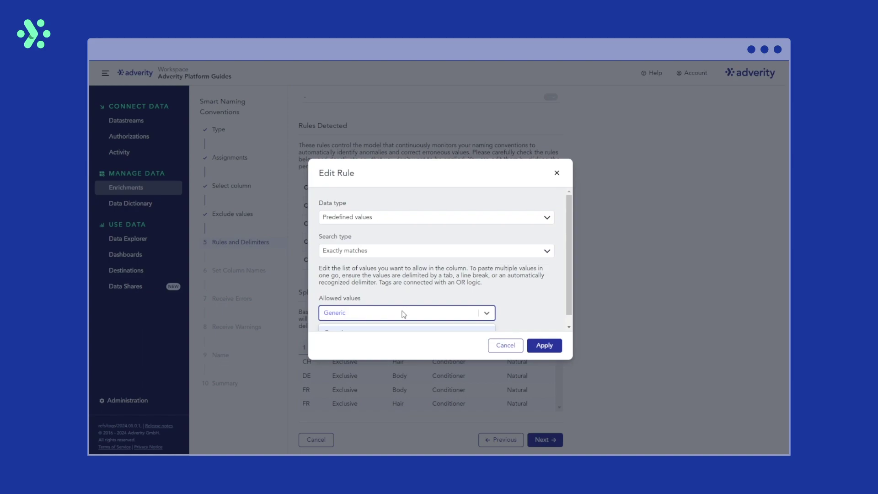
left_click(400, 322)
type("Exclusive")
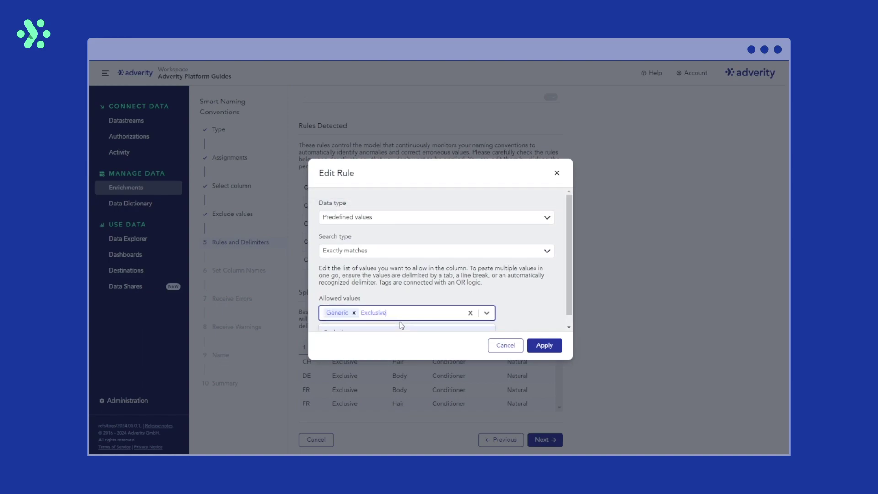
left_click(400, 322)
left_click(544, 346)
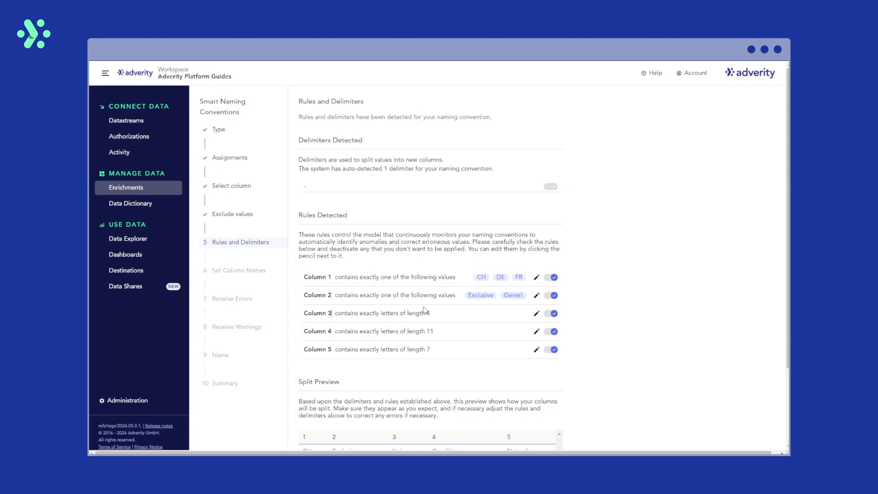
Open Column 3's rule for editing
scroll(392, 311, "down", 3)
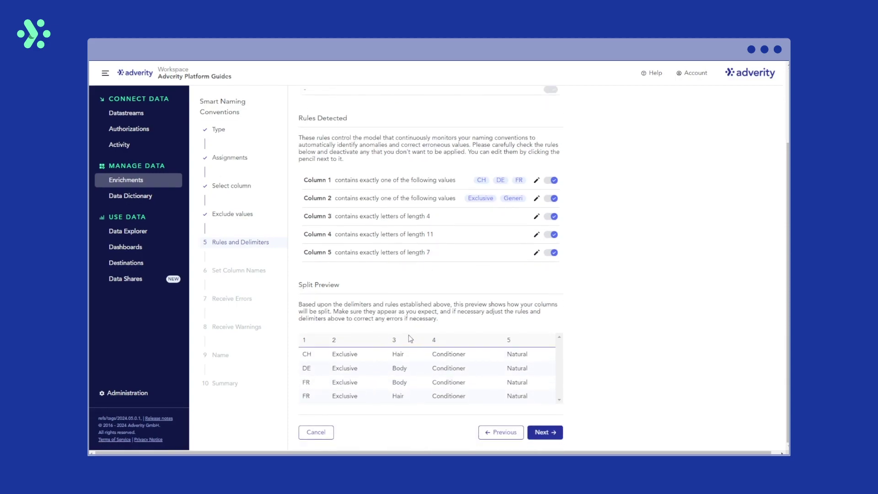
scroll(455, 339, "up", 3)
left_click(537, 313)
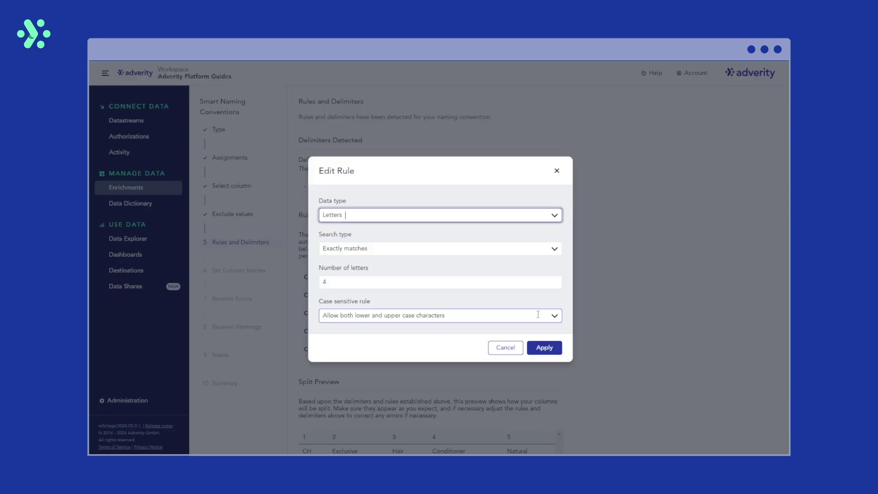
Set Column 3 to predefined values Hair, Body and Face and apply the rule
left_click(554, 216)
left_click(352, 240)
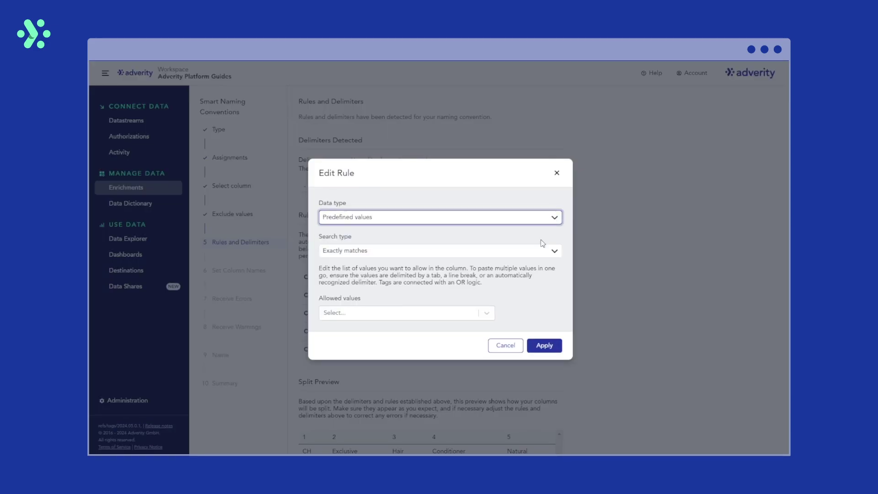
left_click(435, 311)
type("Hair")
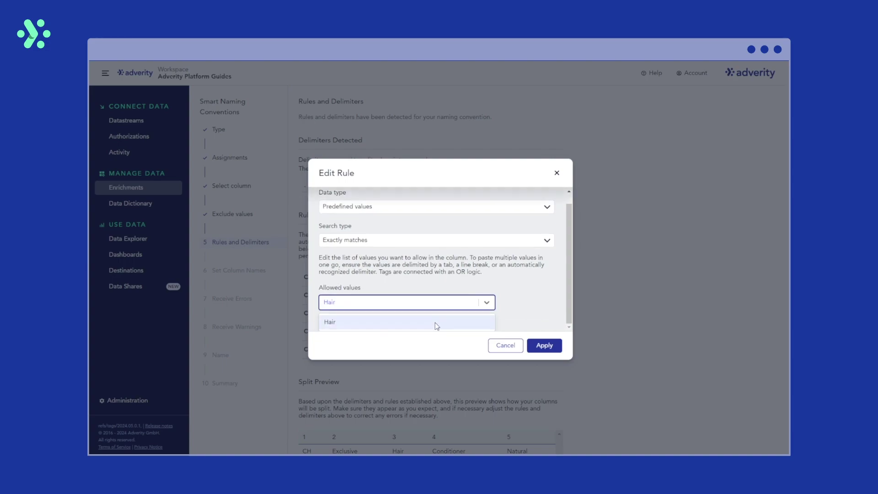
left_click(434, 323)
type("Body")
left_click(435, 324)
type("Face")
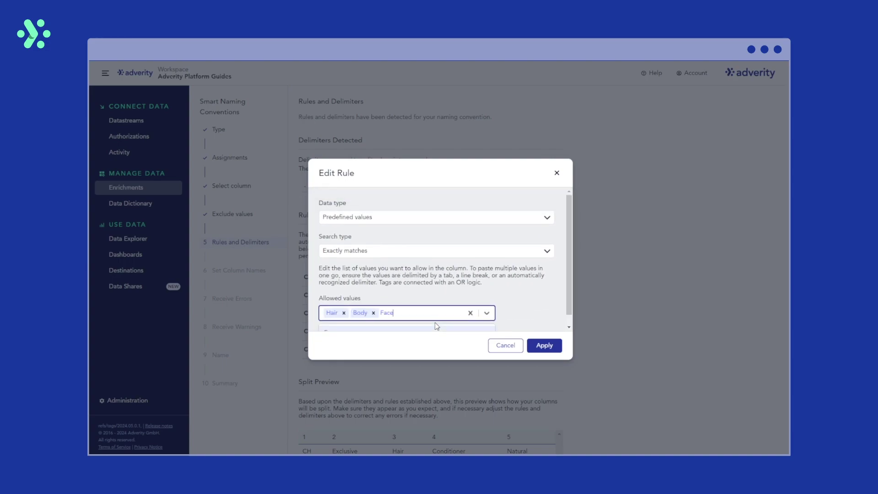
left_click(460, 329)
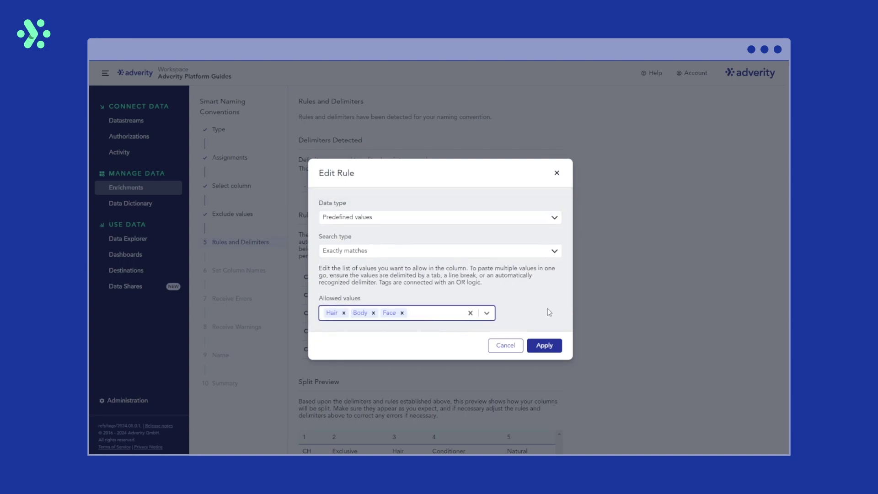
left_click(548, 346)
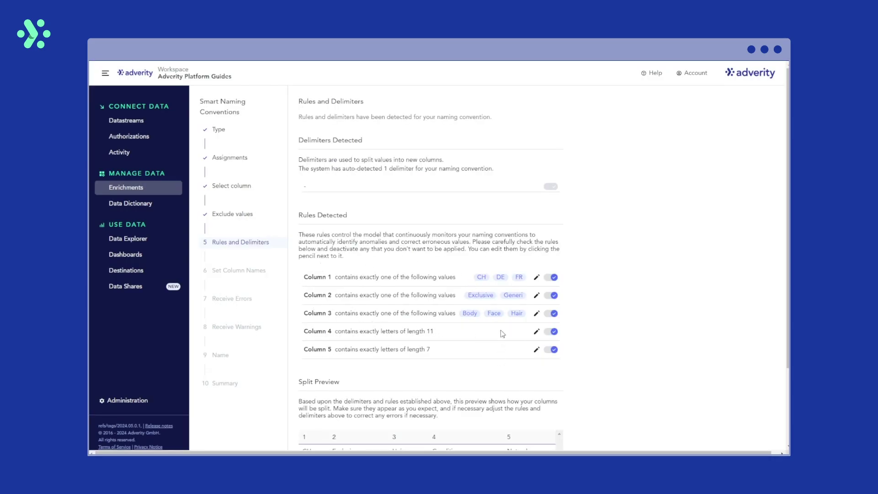
scroll(522, 326, "down", 1)
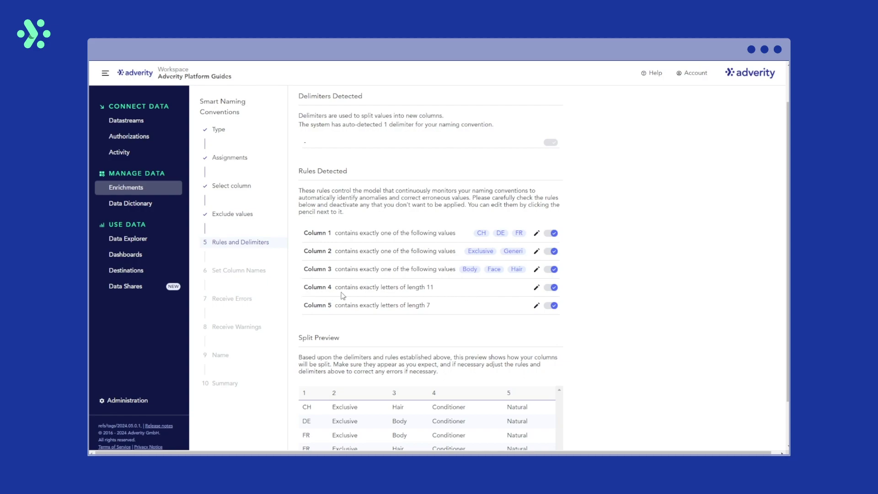
scroll(343, 295, "down", 2)
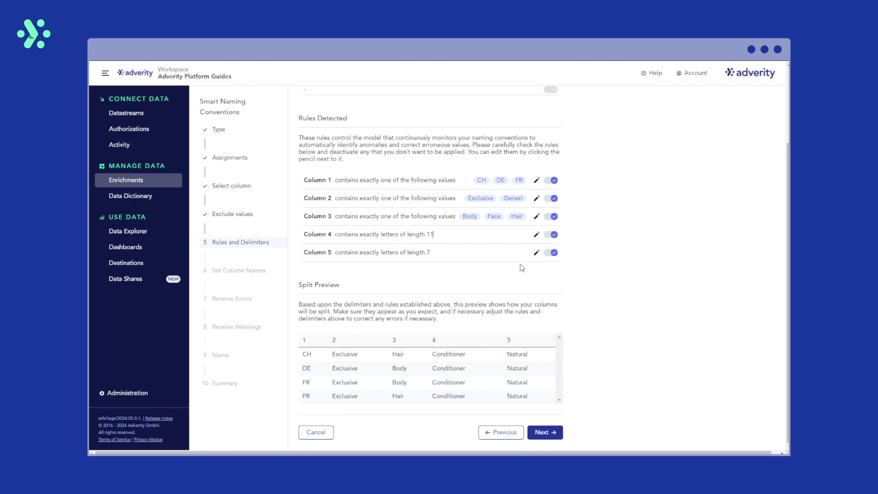
left_click(537, 234)
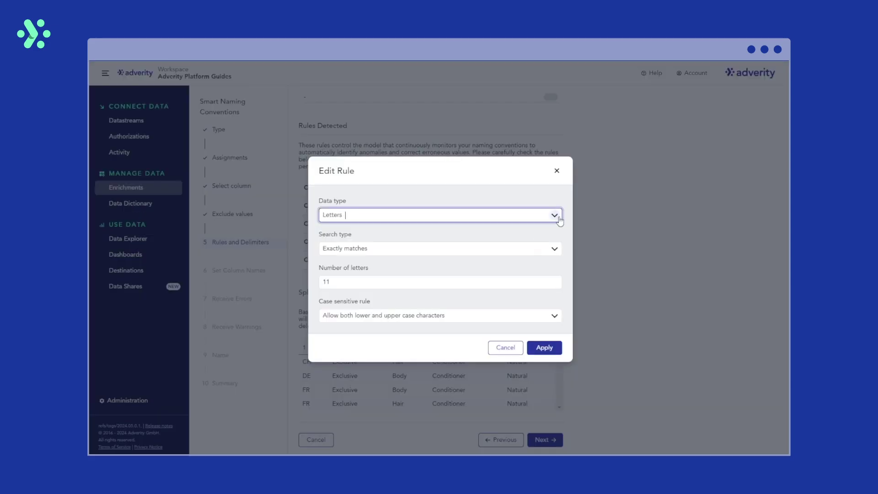
left_click(559, 219)
left_click(540, 241)
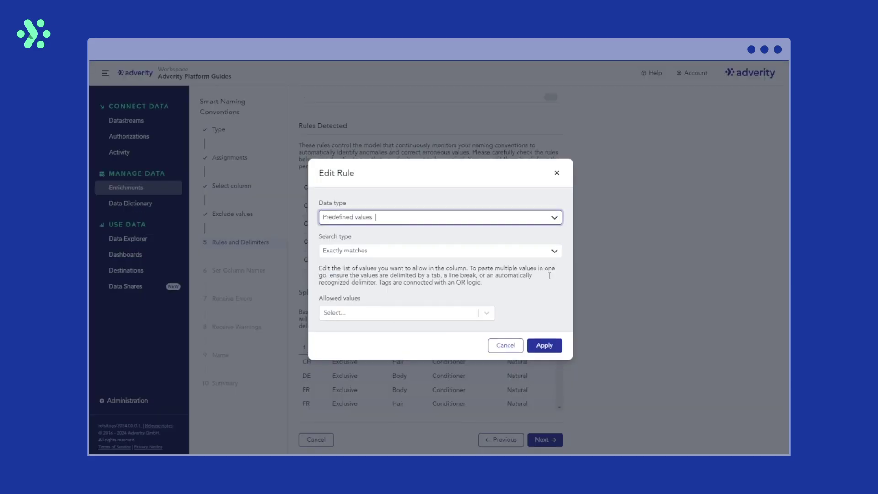
left_click(424, 313)
type("Conditioner")
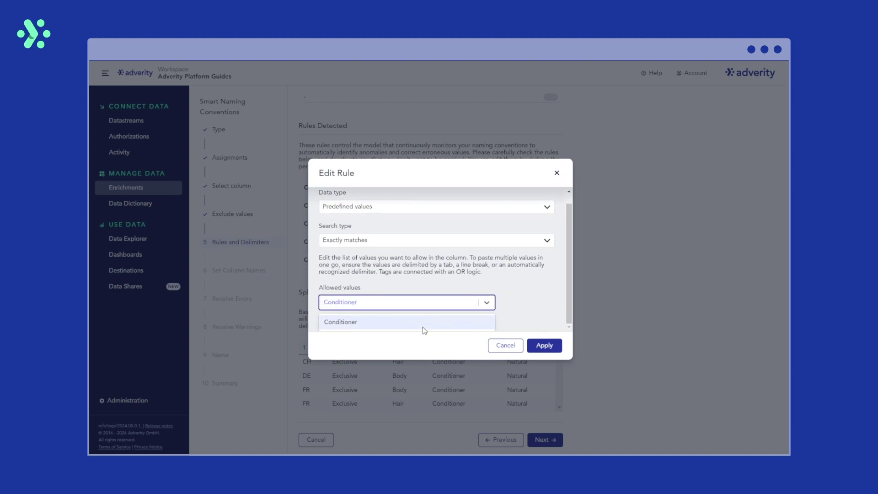
left_click(423, 328)
type("Mas")
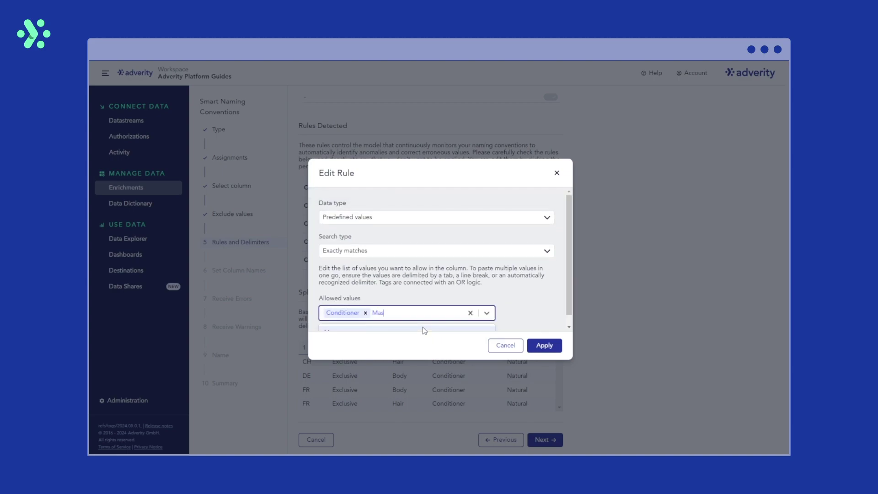
type("k")
left_click(425, 330)
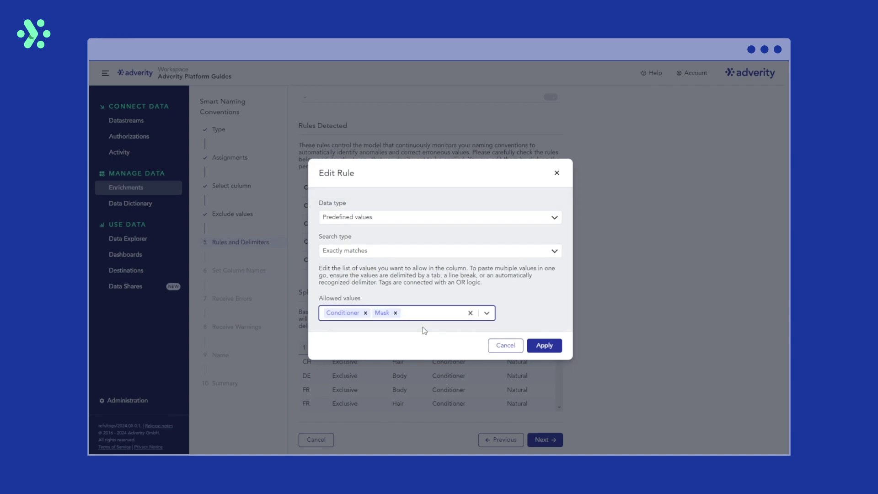
type("Cream")
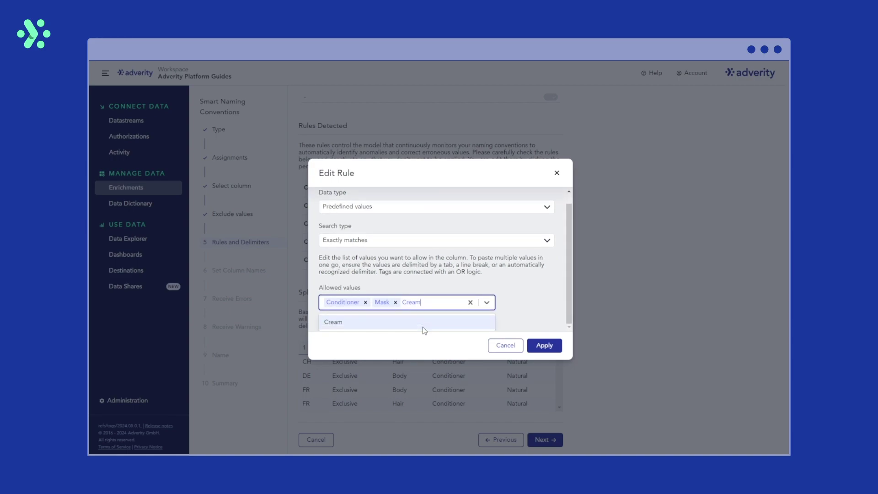
left_click(424, 330)
left_click(559, 347)
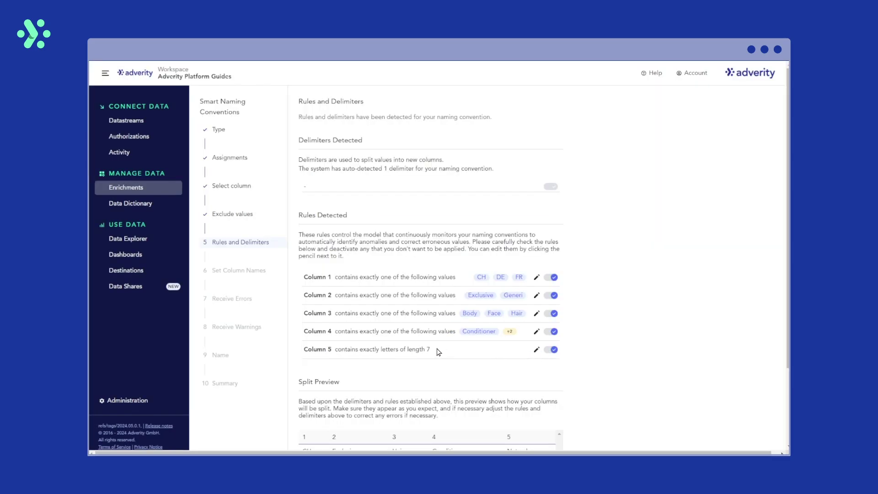
scroll(438, 352, "down", 2)
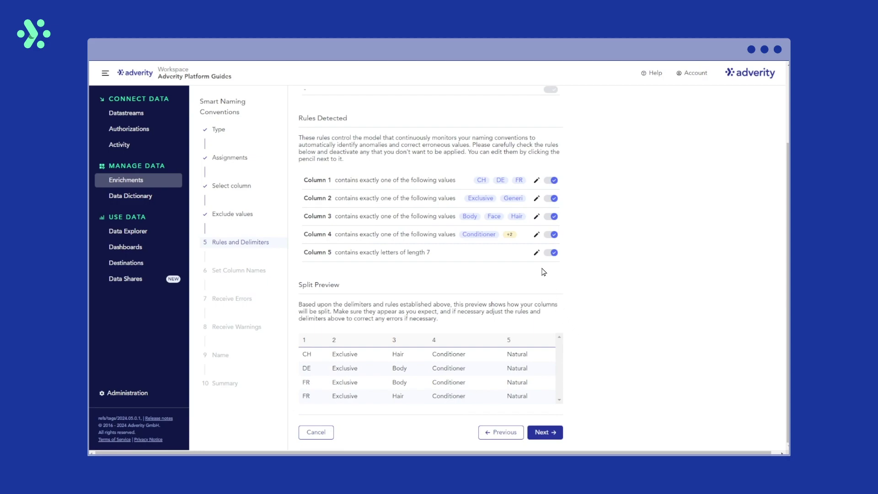
Change Column 5's data type to Any value and apply it
left_click(537, 254)
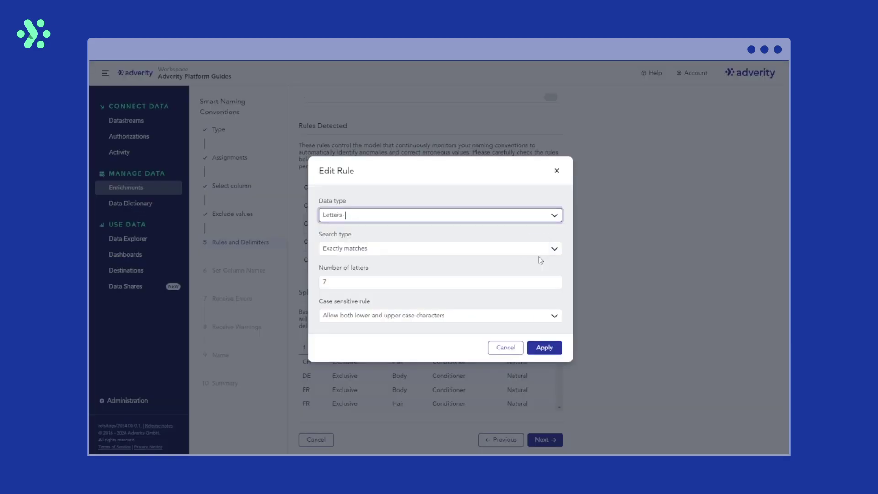
left_click(555, 216)
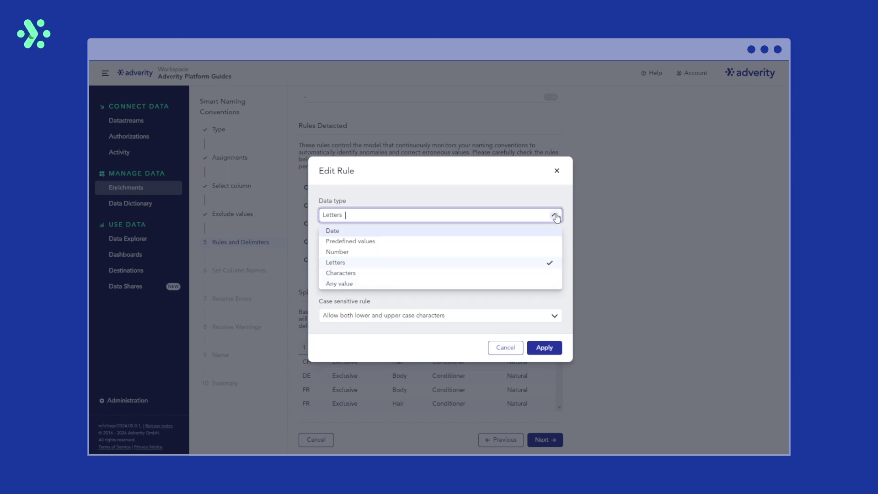
left_click(465, 284)
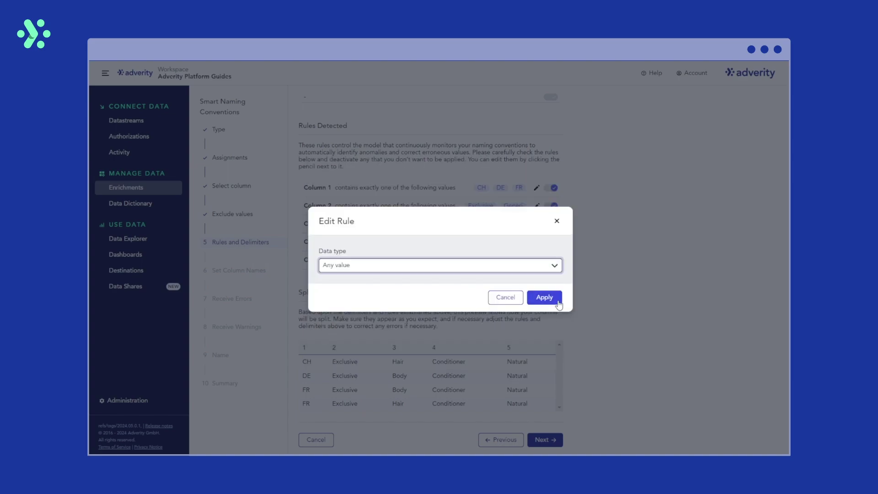
left_click(544, 298)
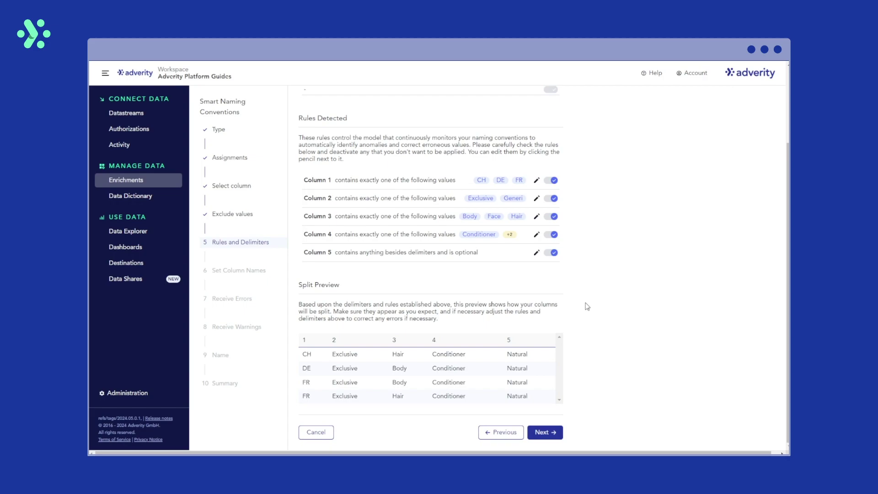
Rename the headers to Countrycode, Classification, Body part, Product and Product description
left_click(544, 433)
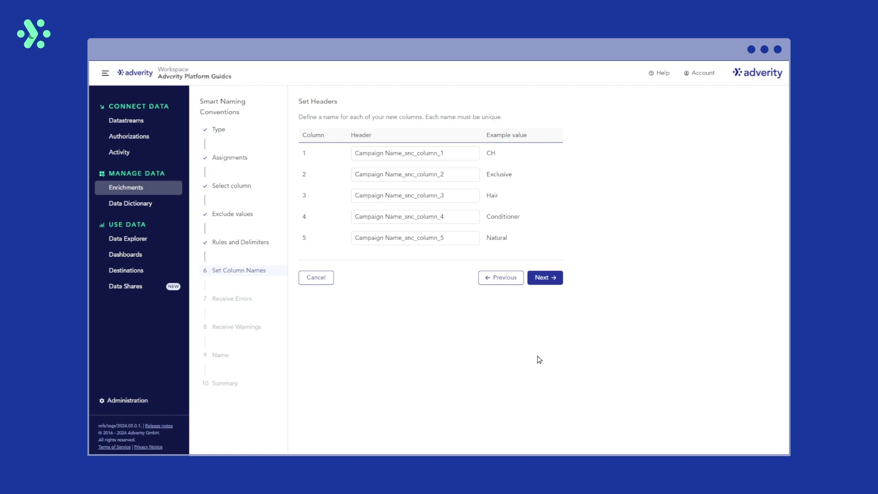
triple_click(449, 152)
type("Countrycode")
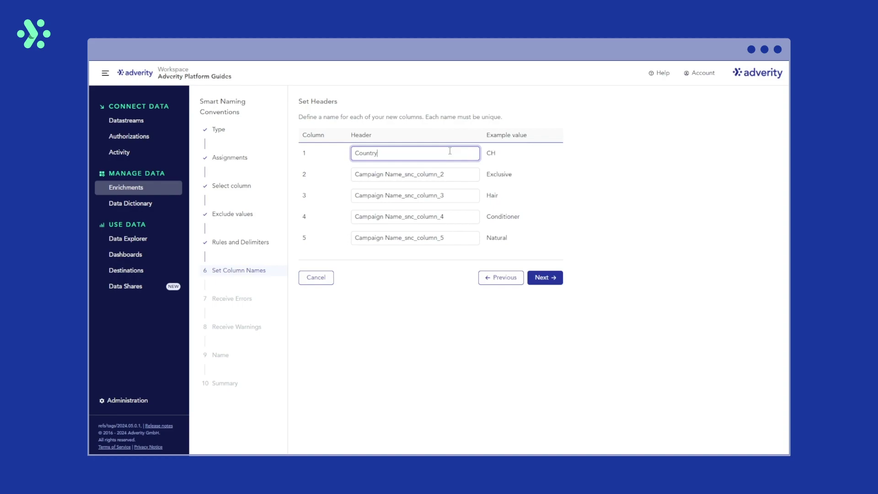
triple_click(469, 174)
type("Classification")
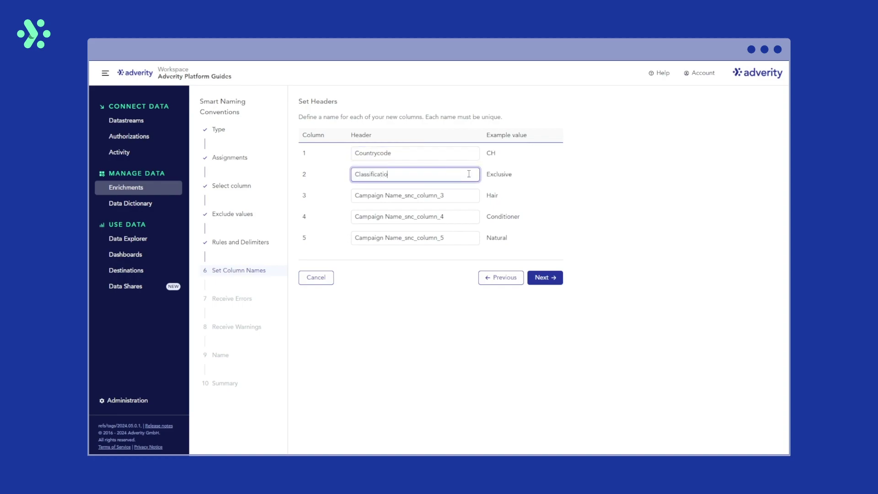
triple_click(468, 196)
type("Body part")
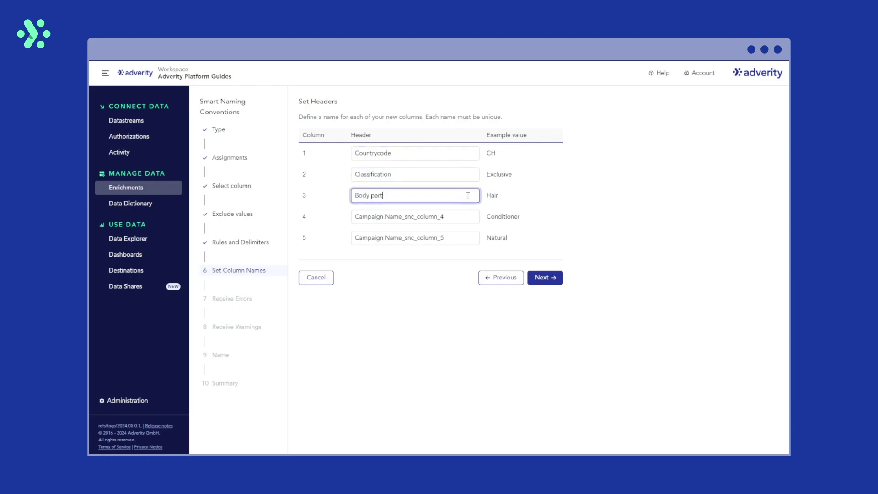
triple_click(469, 216)
type("Product")
triple_click(470, 238)
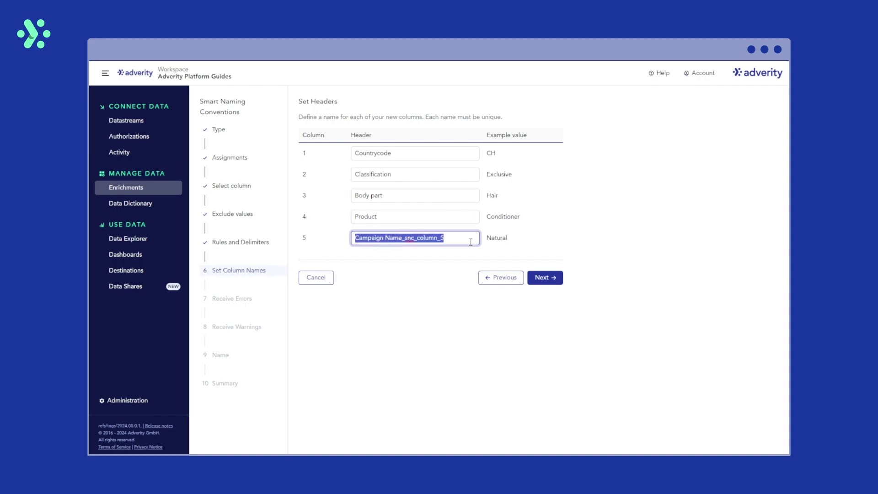
type("Product description")
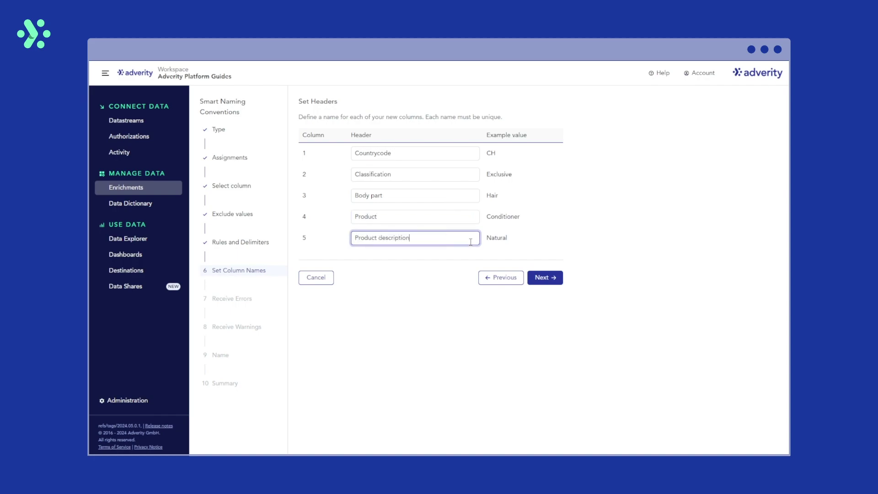
Disable error e-mails and enable status columns in Data Extracts on Receive Errors
left_click(558, 277)
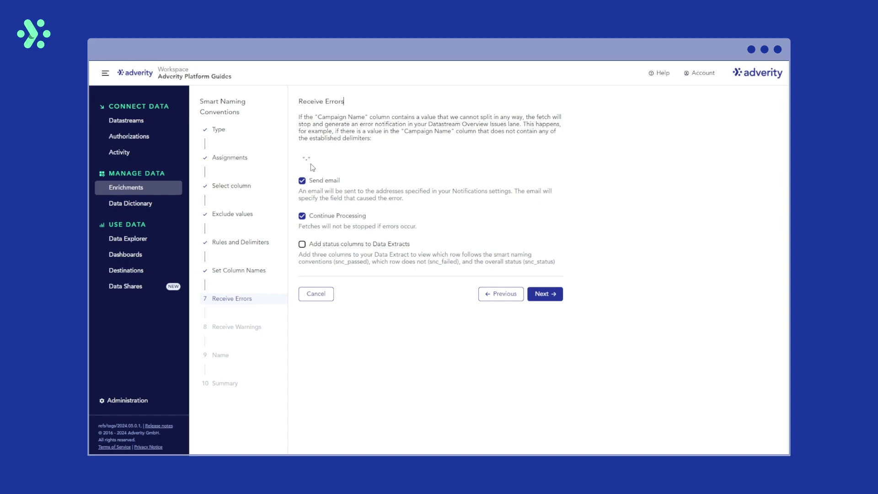
left_click(302, 180)
left_click(303, 244)
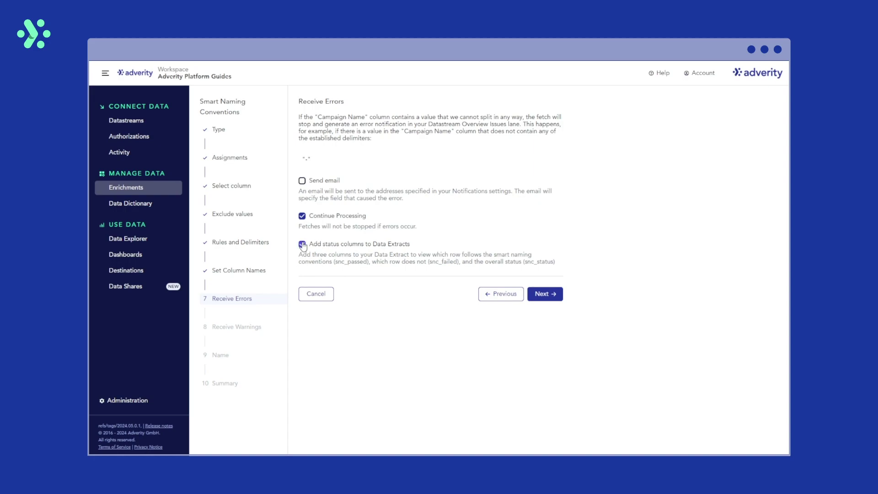
left_click(555, 295)
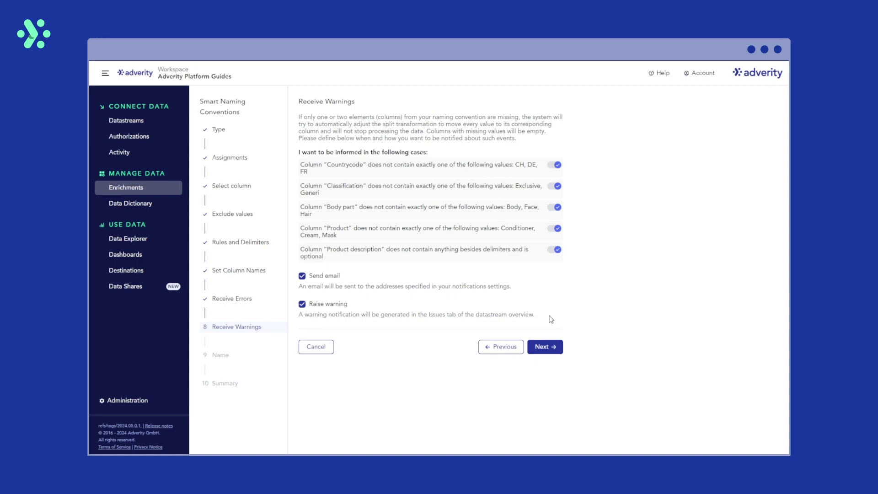
Shorten the enrichment name to 'Google Sheets - Smart Naming Convention Example - SNC'
left_click(554, 348)
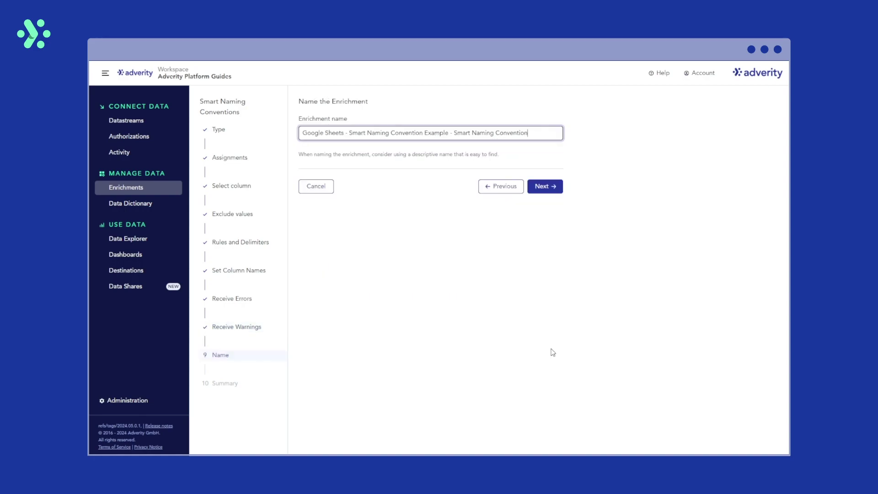
left_click_drag(528, 133, 457, 132)
type("NC")
Review the setup summary and create the enrichment
left_click(547, 194)
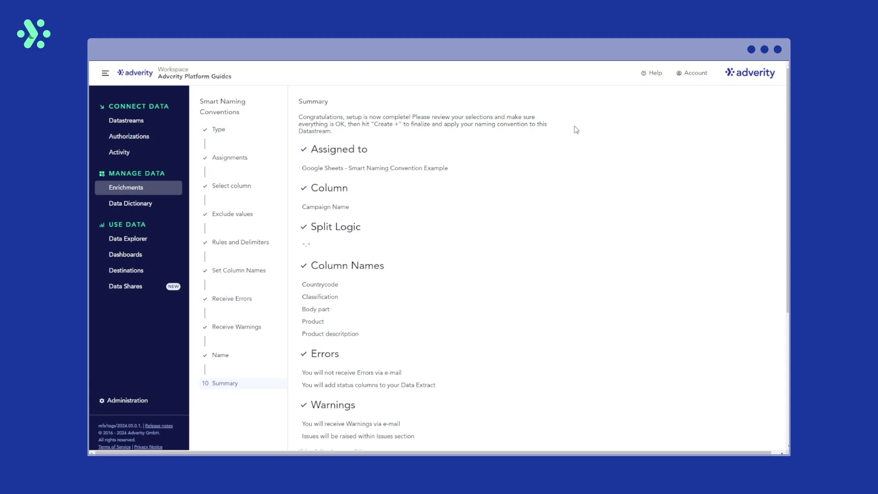
scroll(576, 131, "down", 5)
scroll(577, 186, "up", 5)
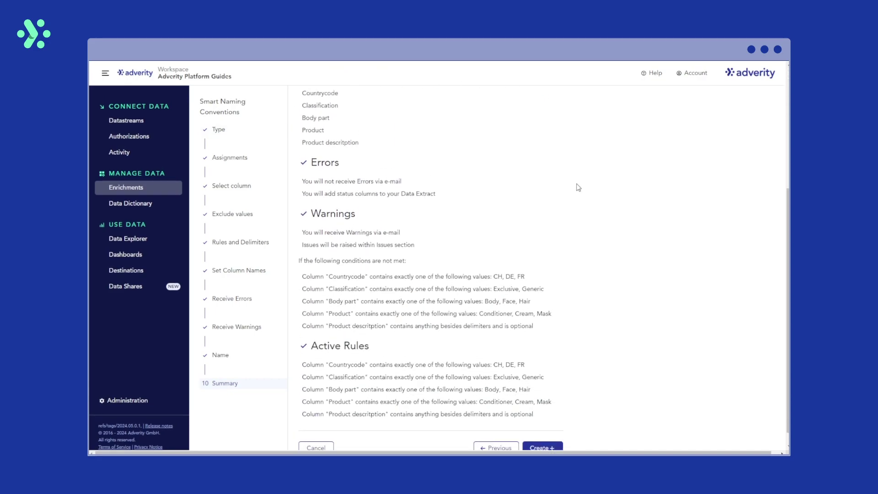
scroll(578, 187, "down", 5)
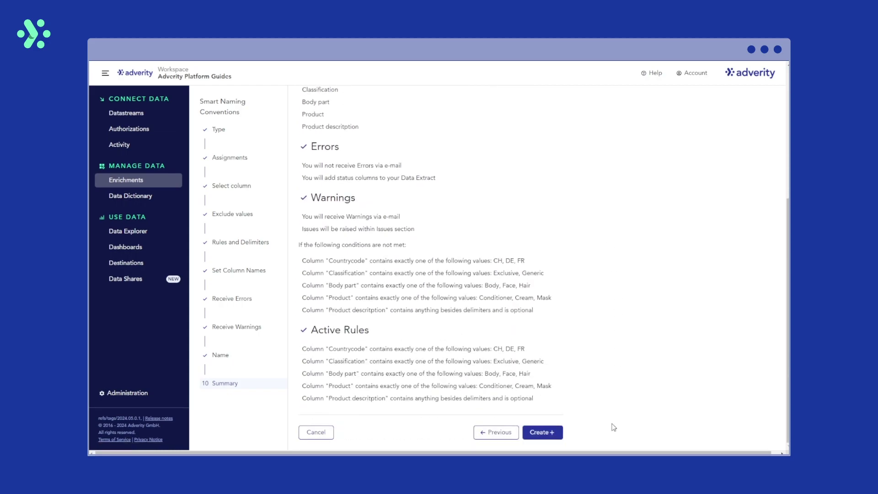
left_click(538, 433)
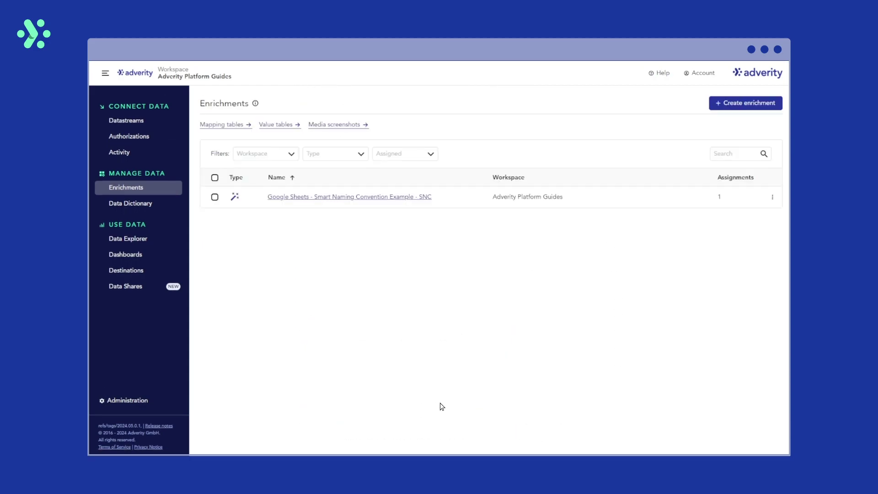
Refetch the Google Sheets - Smart Naming Convention Example datastream
left_click(142, 121)
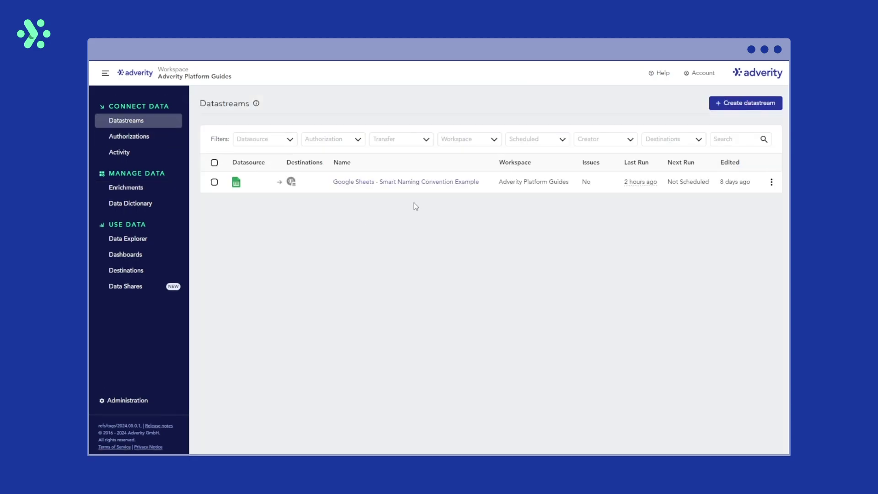
left_click(424, 186)
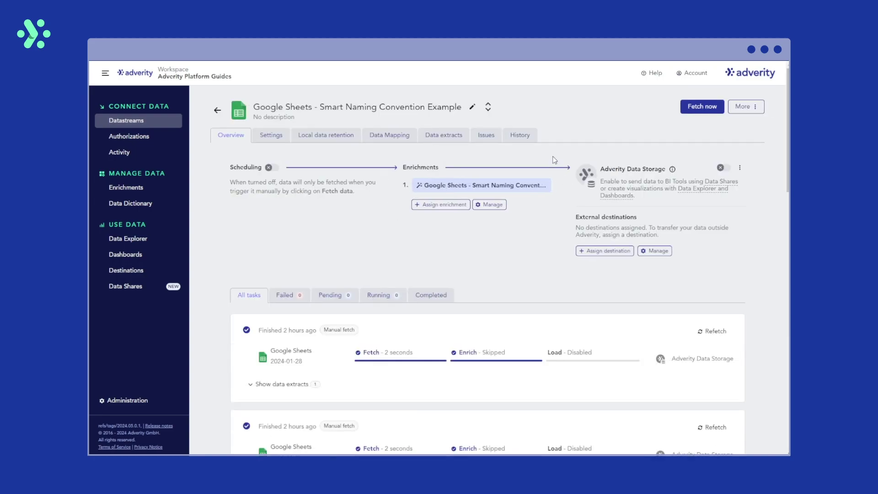
left_click(720, 334)
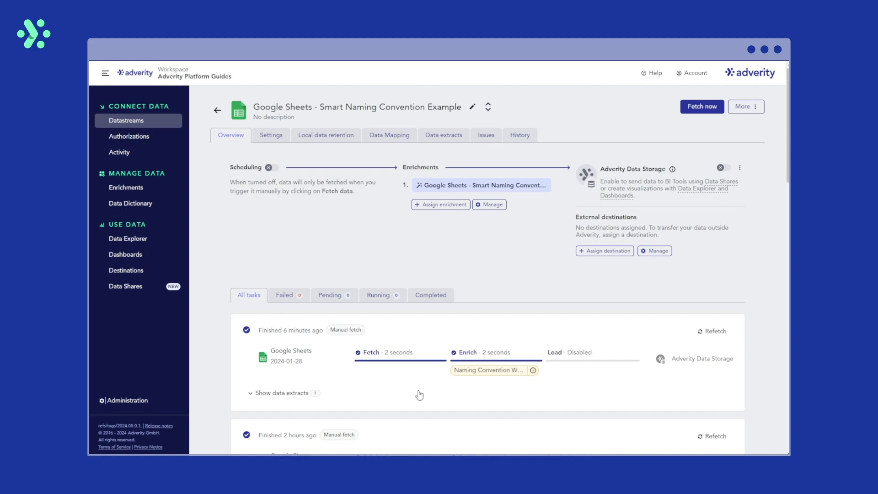
Check the naming convention warning, then open the latest fetch's data extract
left_click(526, 362)
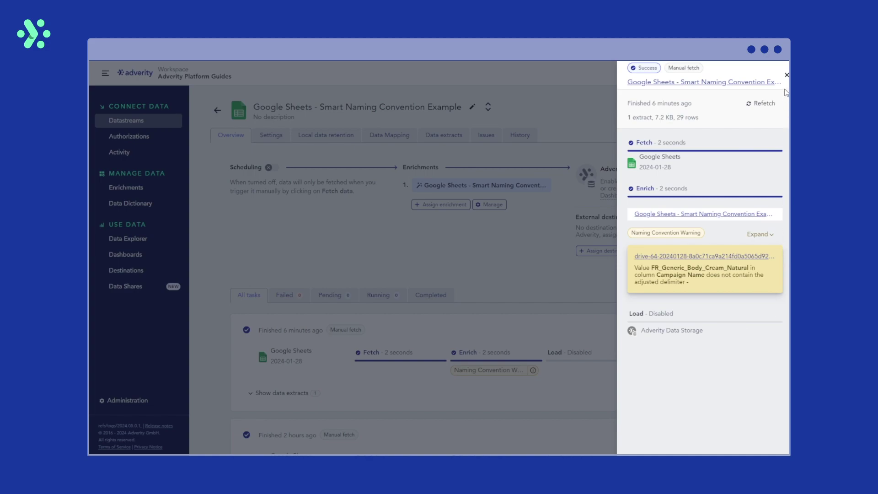
left_click(786, 75)
left_click(282, 393)
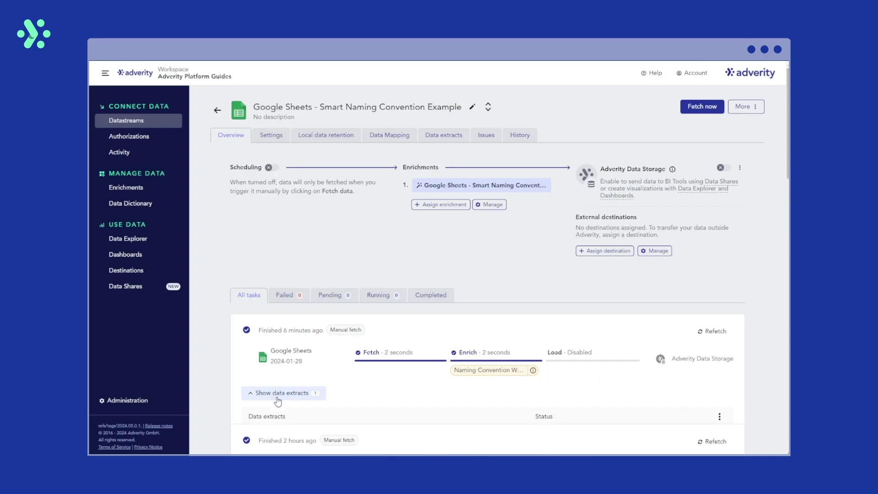
left_click(281, 437)
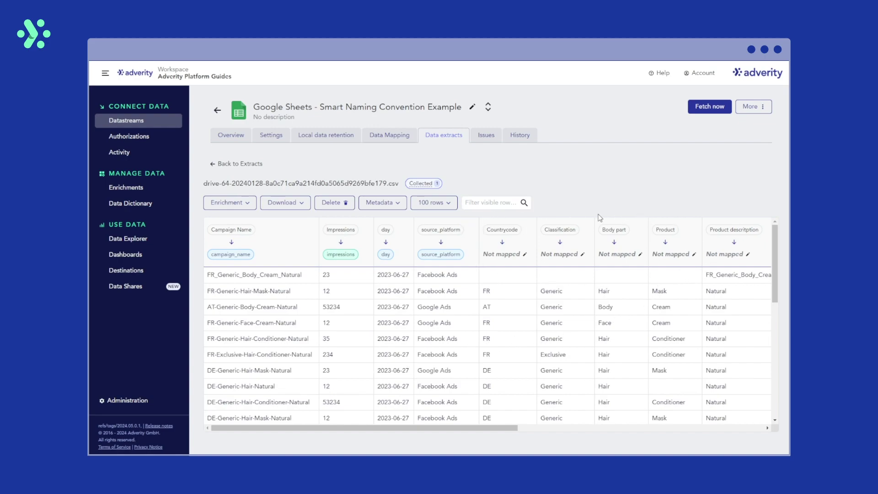
left_click_drag(449, 433, 764, 408)
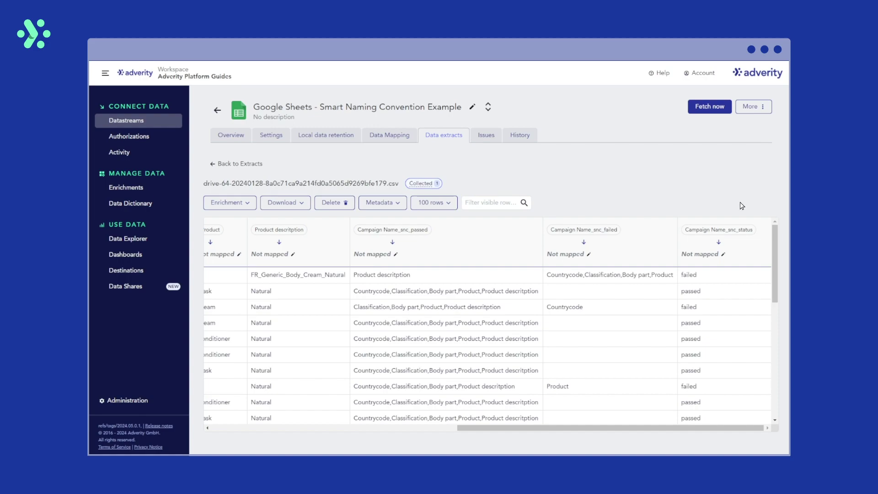
left_click_drag(471, 429, 202, 435)
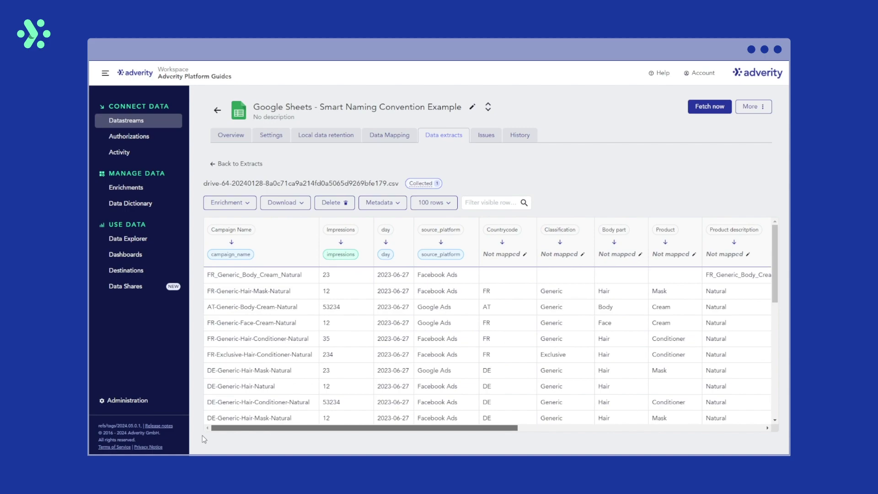
triple_click(229, 387)
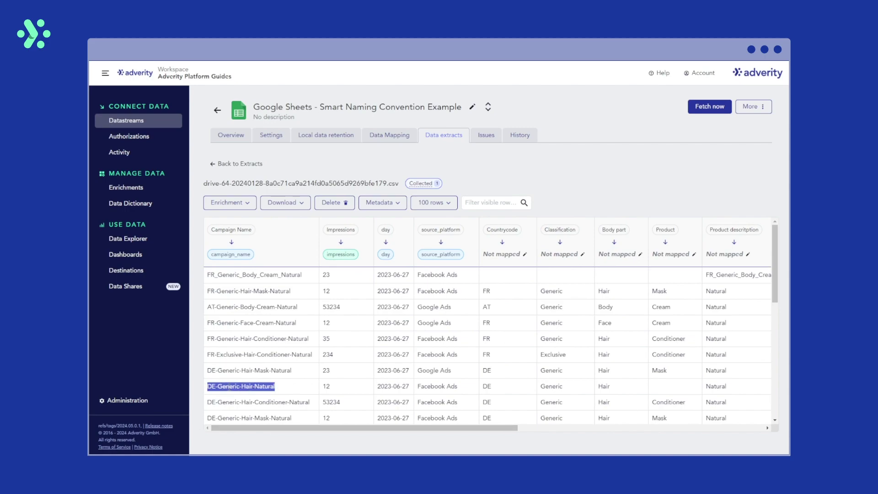